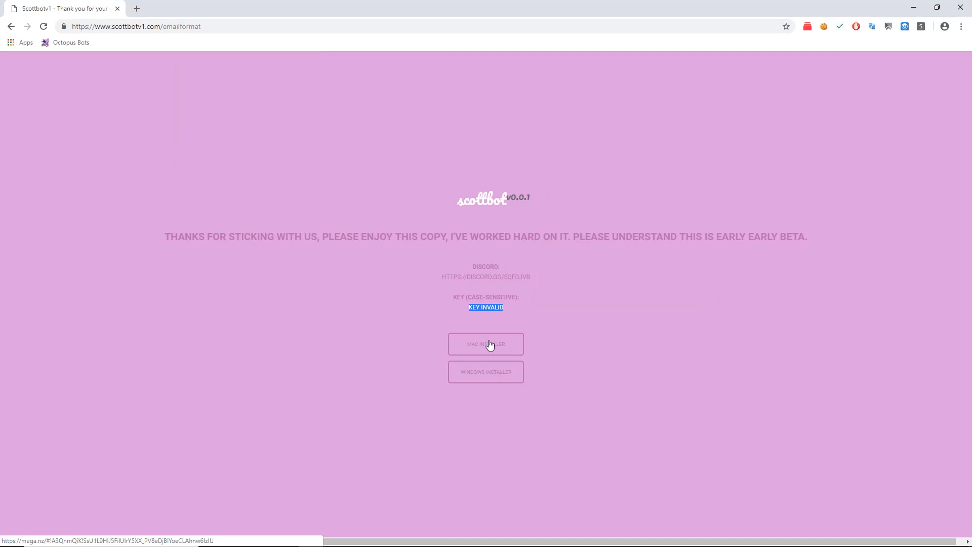
Open the Windows and Mac installer download pages, then close both MEGA pages.
left_click(493, 374)
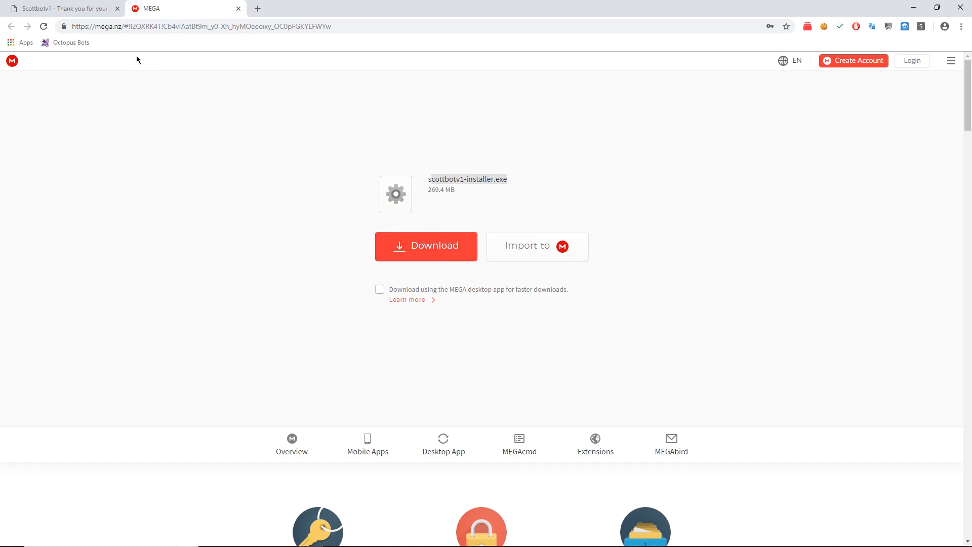
left_click(81, 7)
left_click(478, 344)
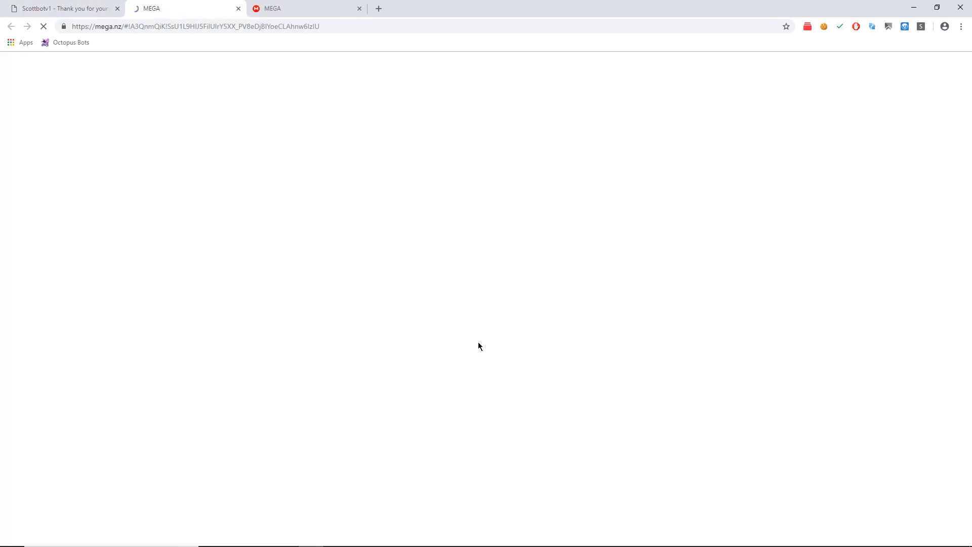
left_click(239, 9)
left_click(239, 8)
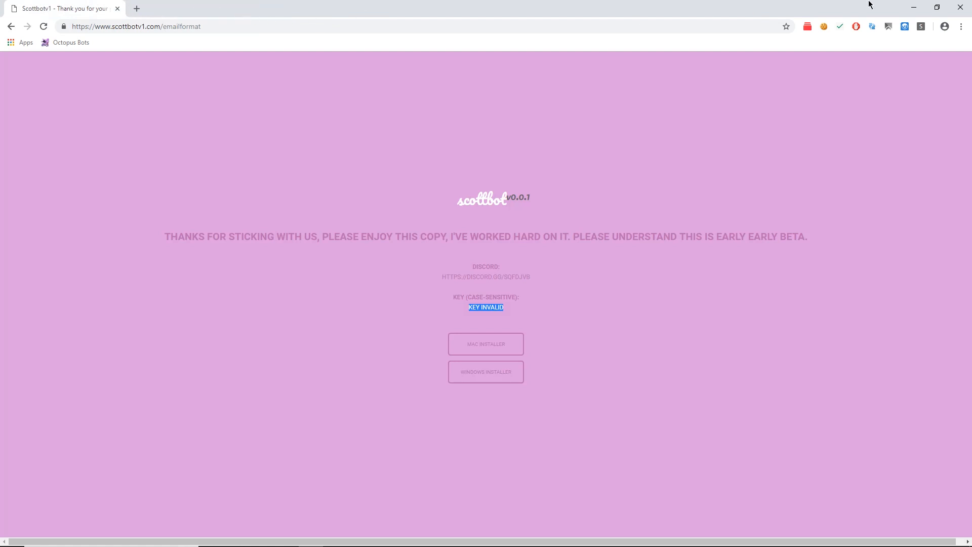
Minimize Chrome, launch scottbotv1 from the desktop and close its key-entry window.
left_click(913, 7)
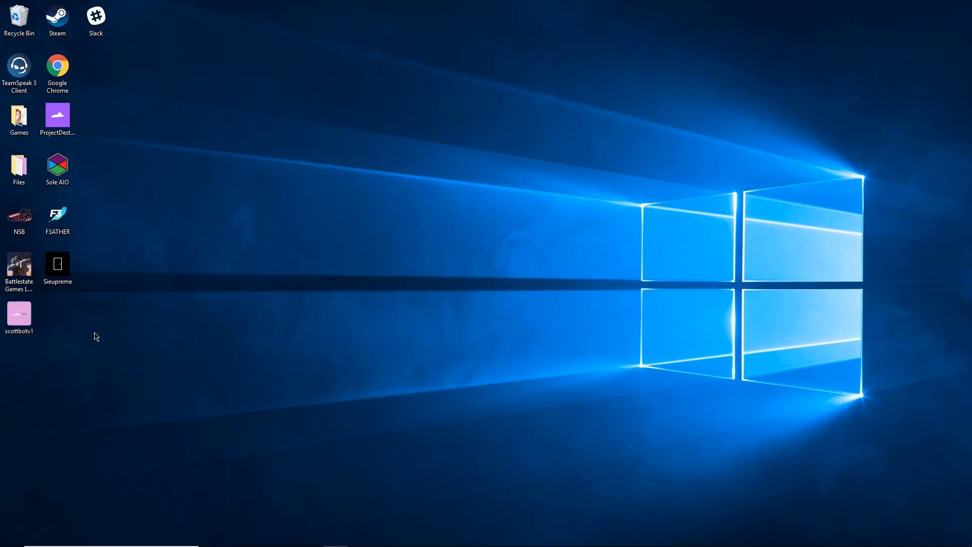
mouse_move(327, 544)
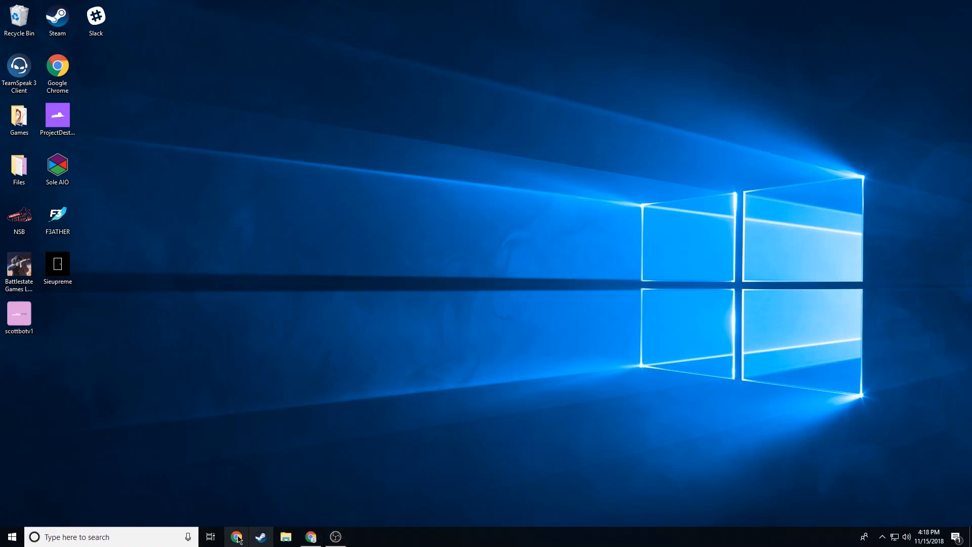
double_click(27, 328)
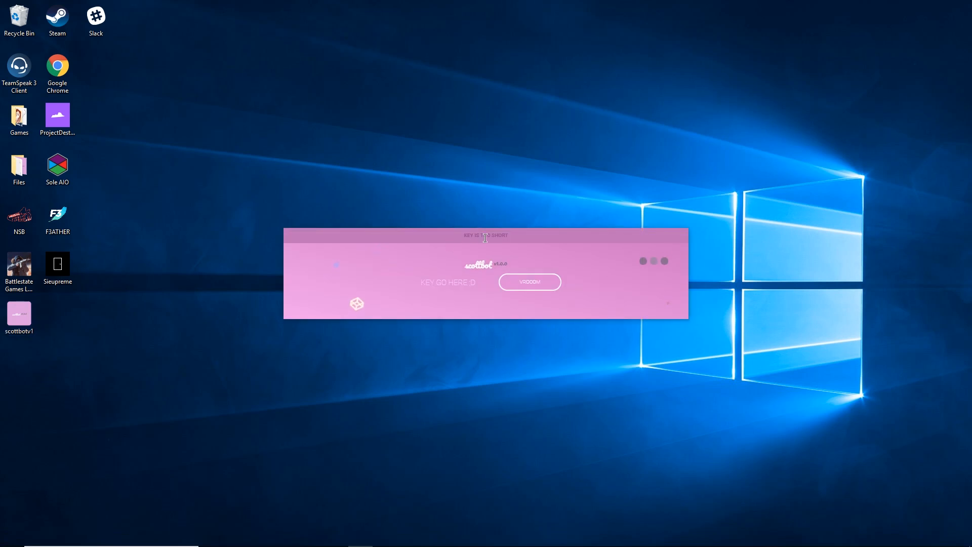
left_click(664, 260)
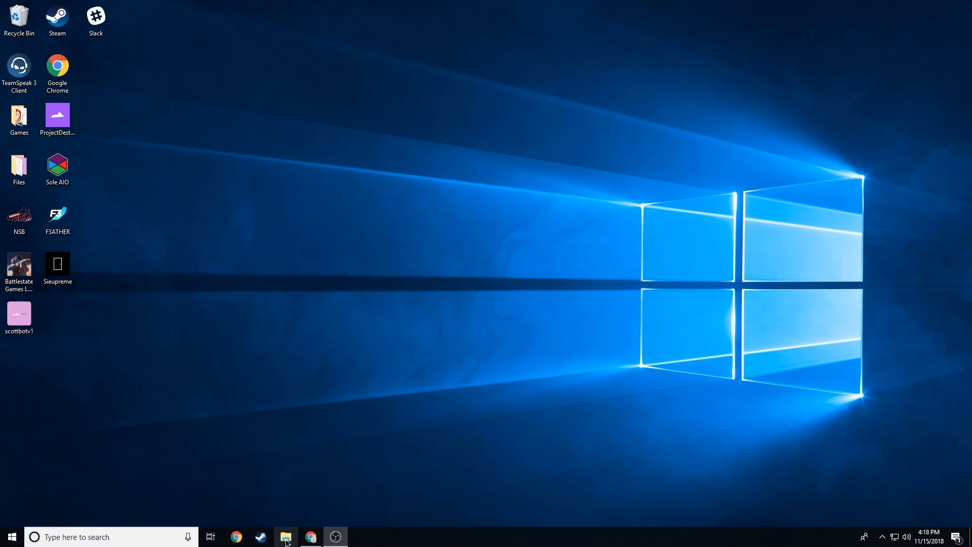
left_click(100, 531)
type("run")
key("Return")
key("Return")
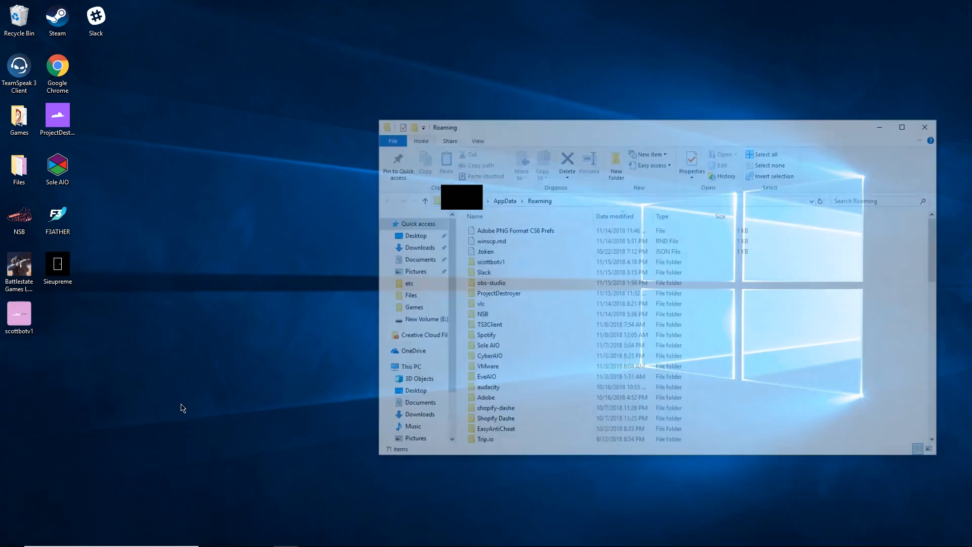
left_click(502, 200)
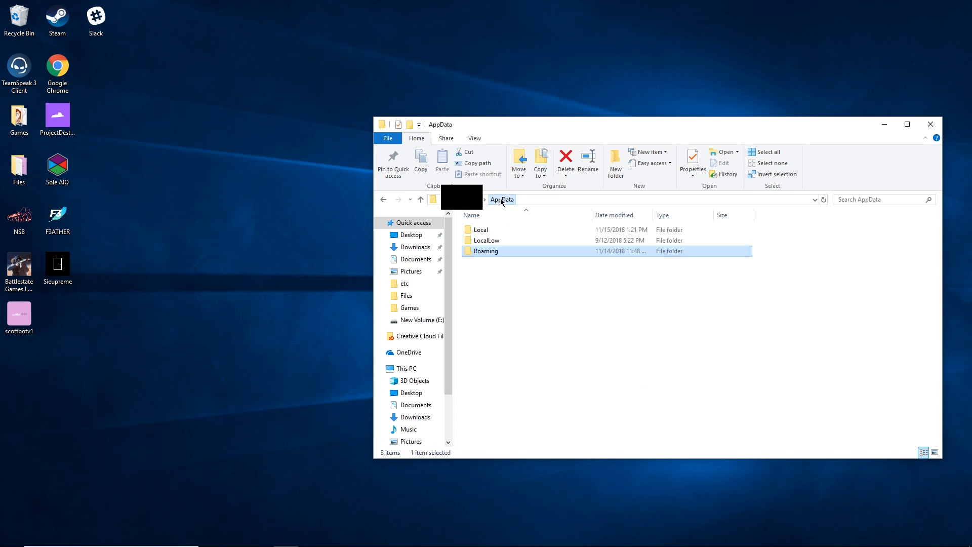
double_click(492, 230)
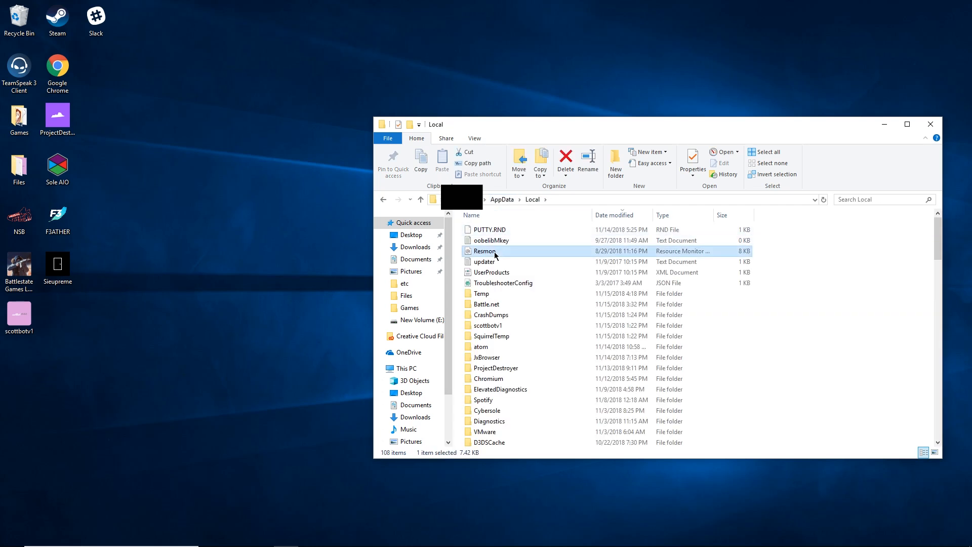
type("sq")
left_click(498, 326)
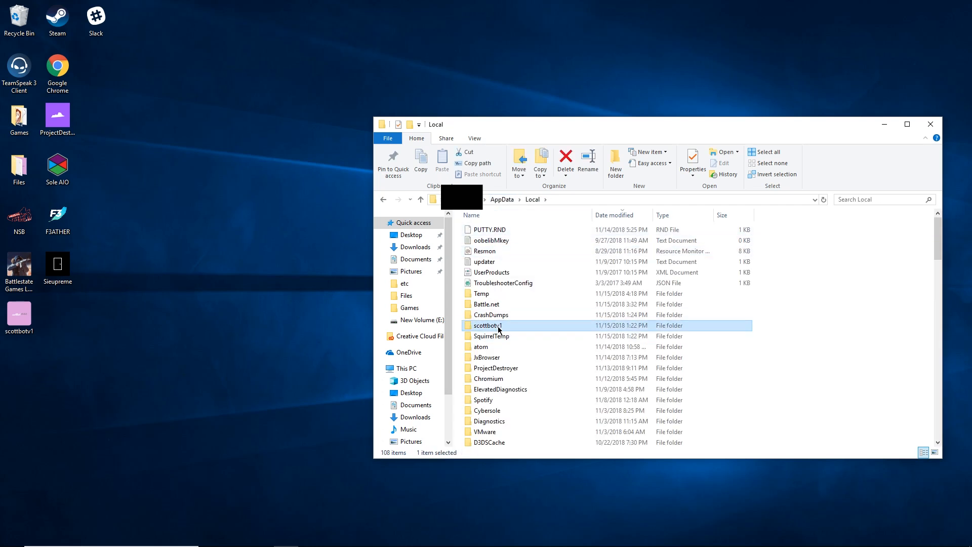
double_click(498, 326)
left_click_drag(607, 124, 455, 108)
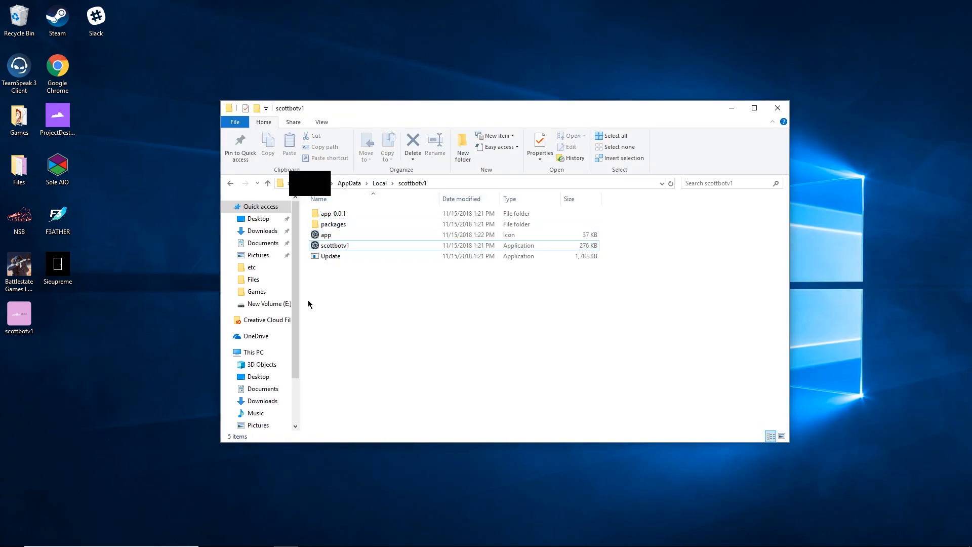
left_click(335, 246)
right_click(335, 247)
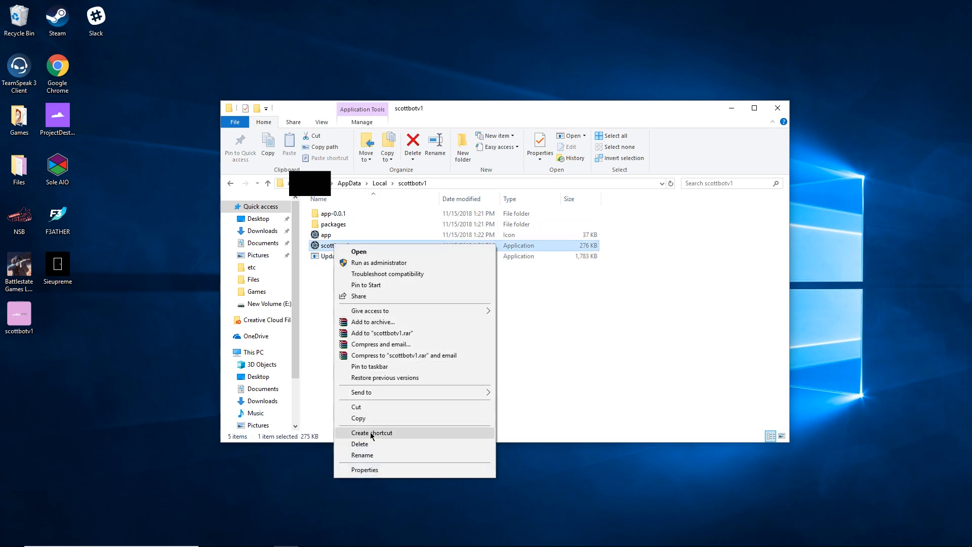
left_click(317, 340)
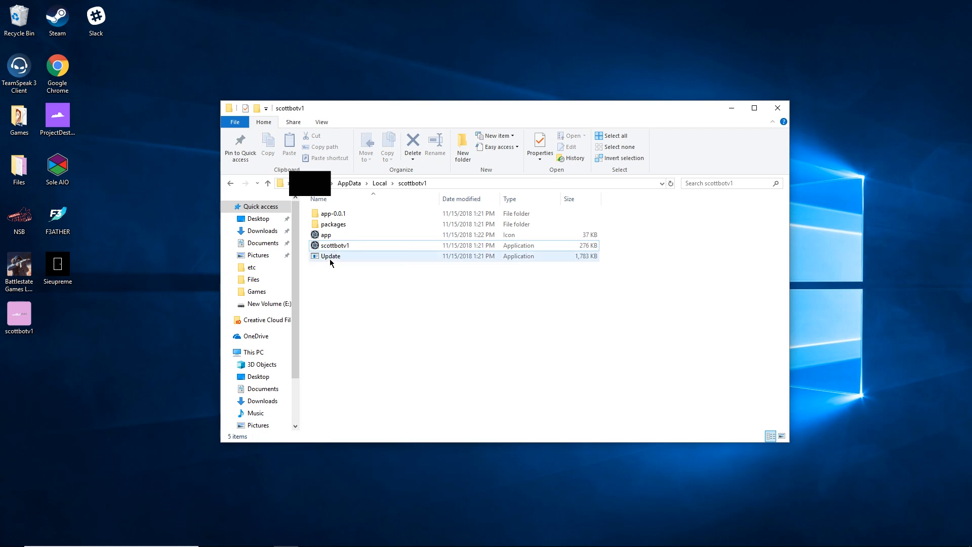
left_click(340, 247)
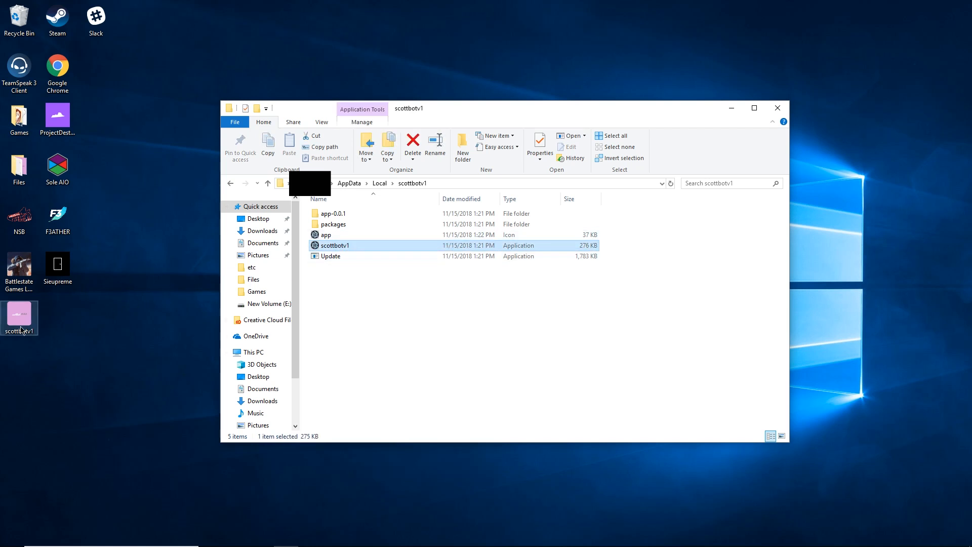
left_click(778, 109)
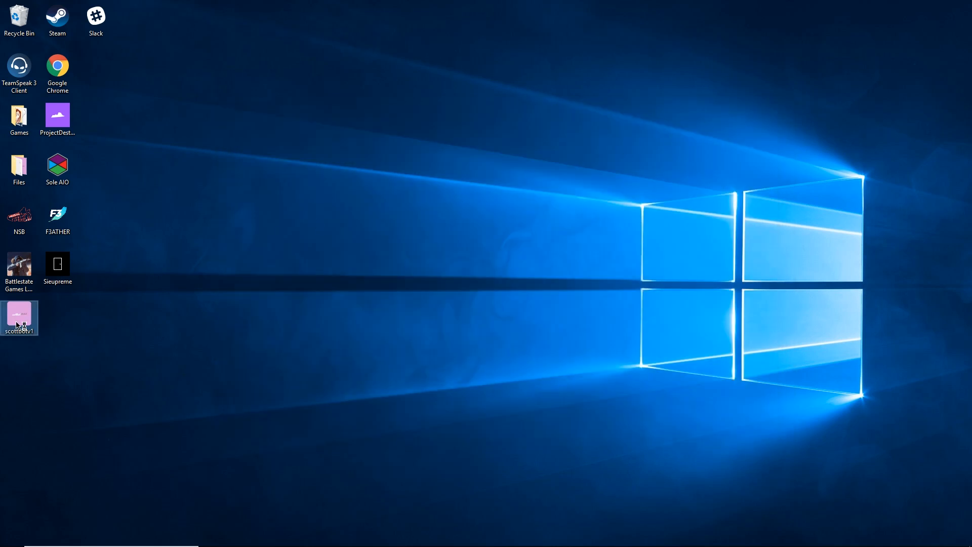
Relaunch scottbotv1, paste the licence key and submit it with VROOOM.
double_click(19, 317)
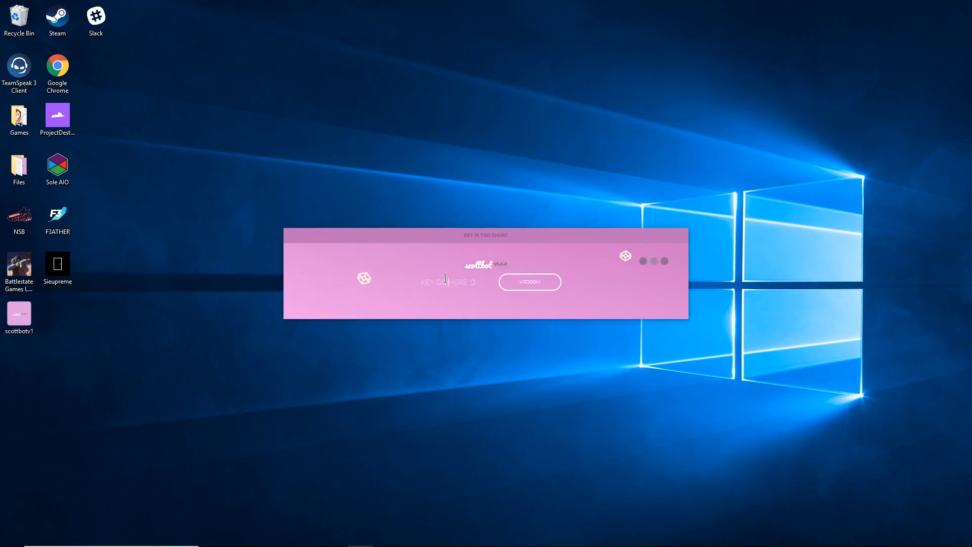
key("ctrl+v")
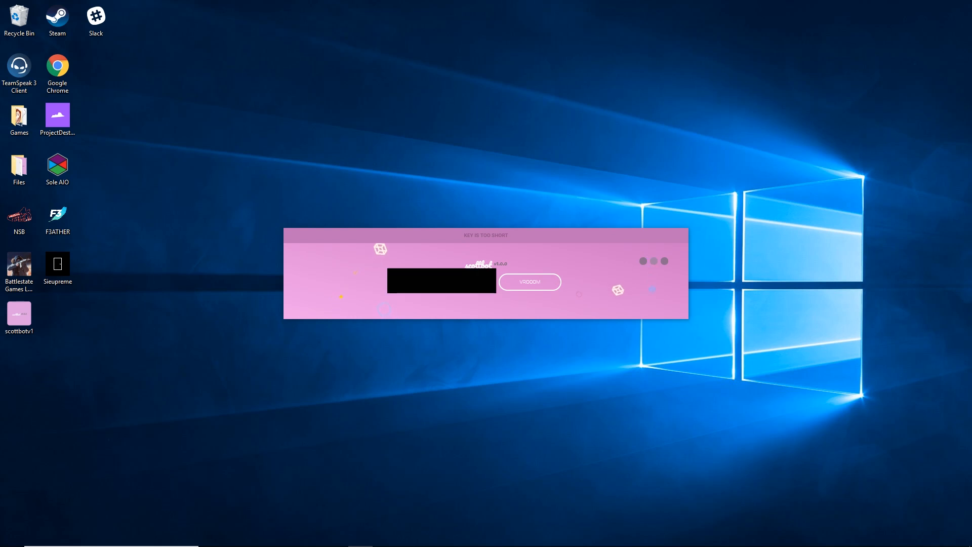
left_click(506, 286)
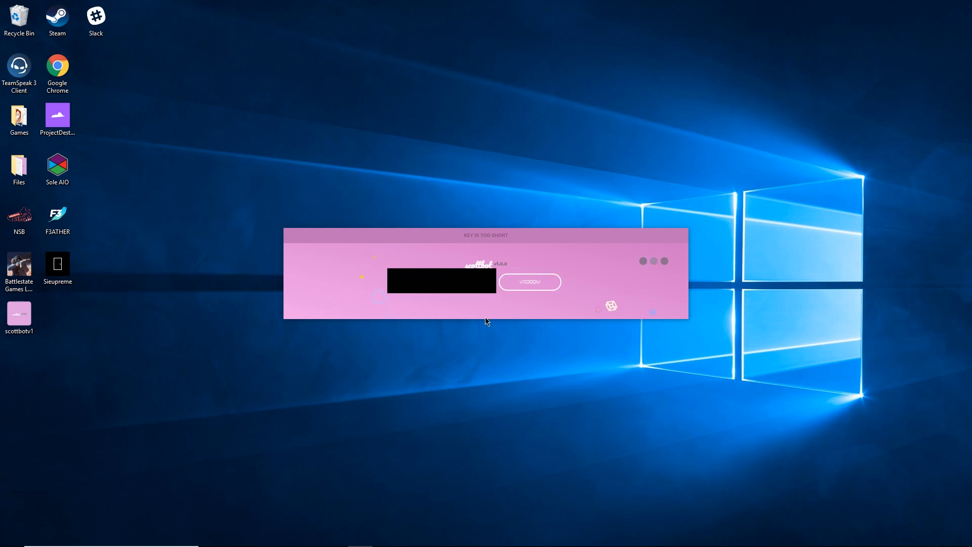
left_click(530, 279)
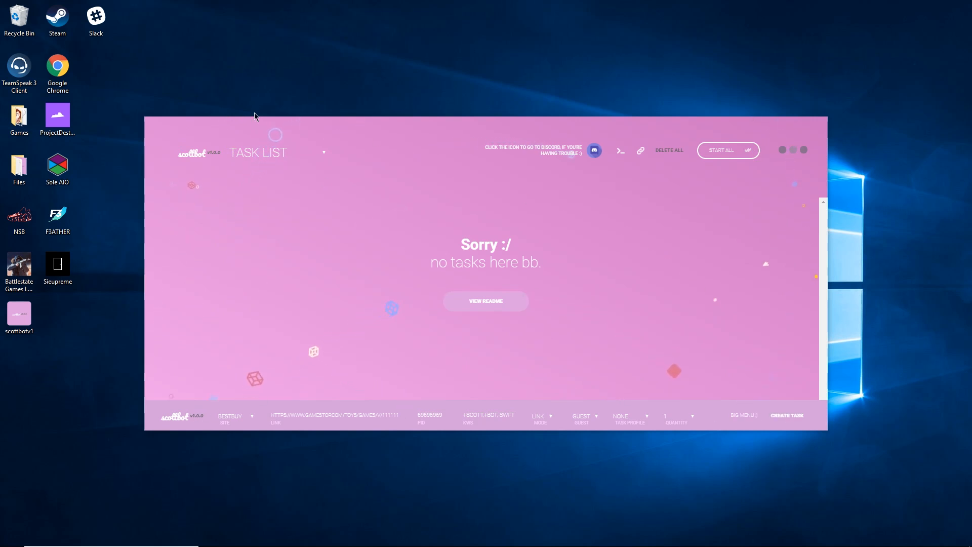
On the Credit Cards page, enter card name TEST, a number ending in 5555, and the cardholder name.
left_click(258, 152)
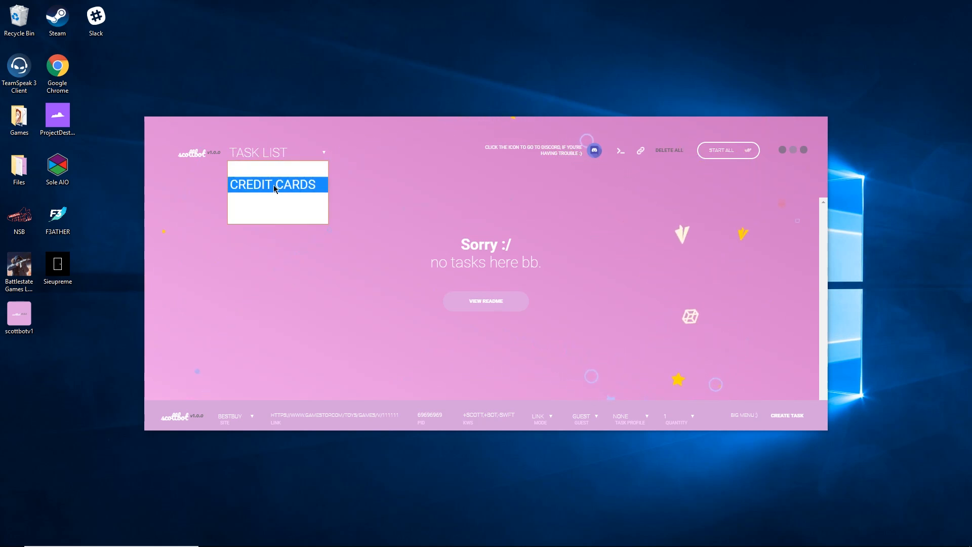
left_click(271, 185)
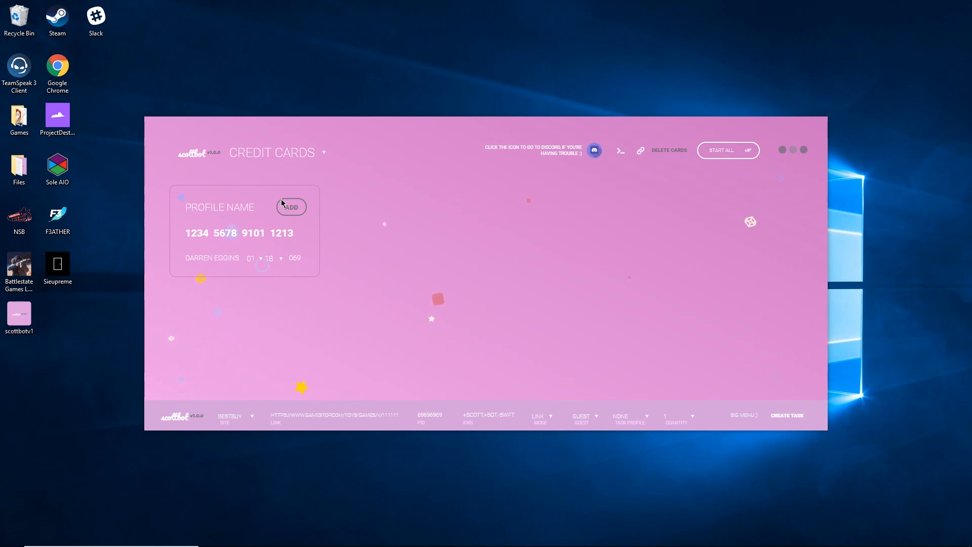
type("TEST")
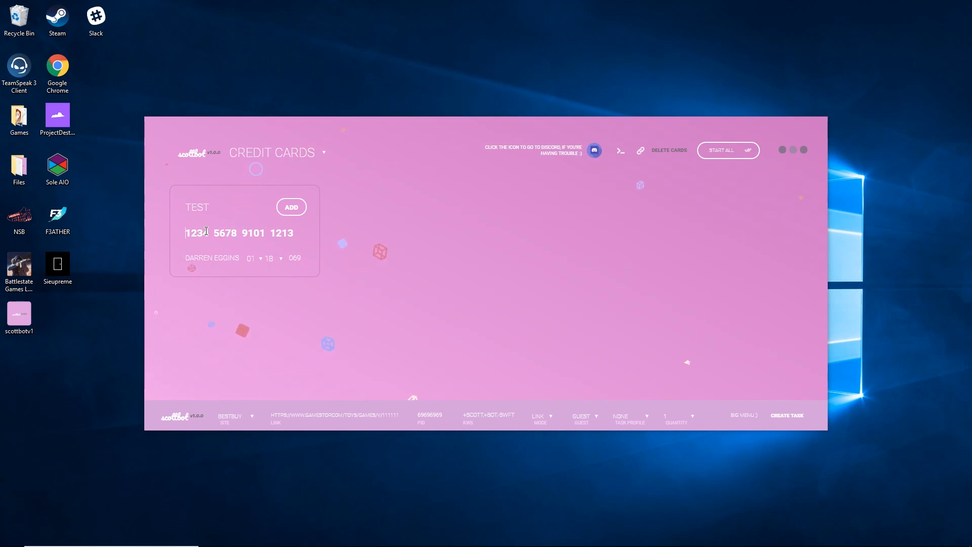
key("ctrl+a")
type("5555555555555555")
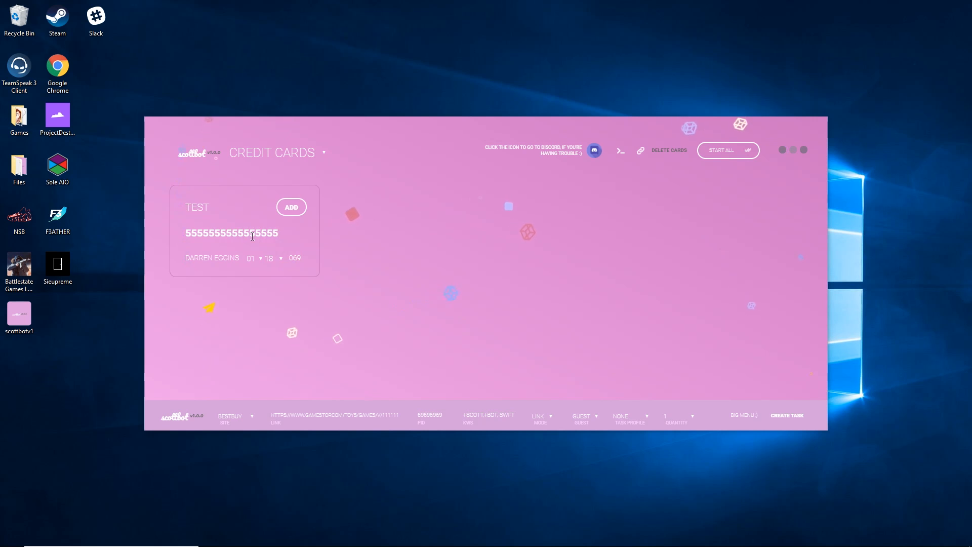
left_click(203, 255)
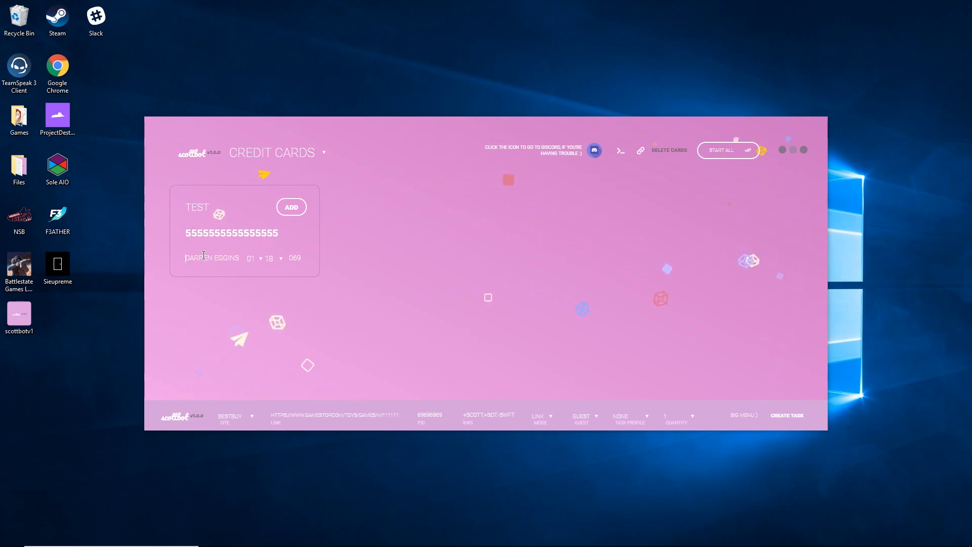
type("TEST TESTICLE")
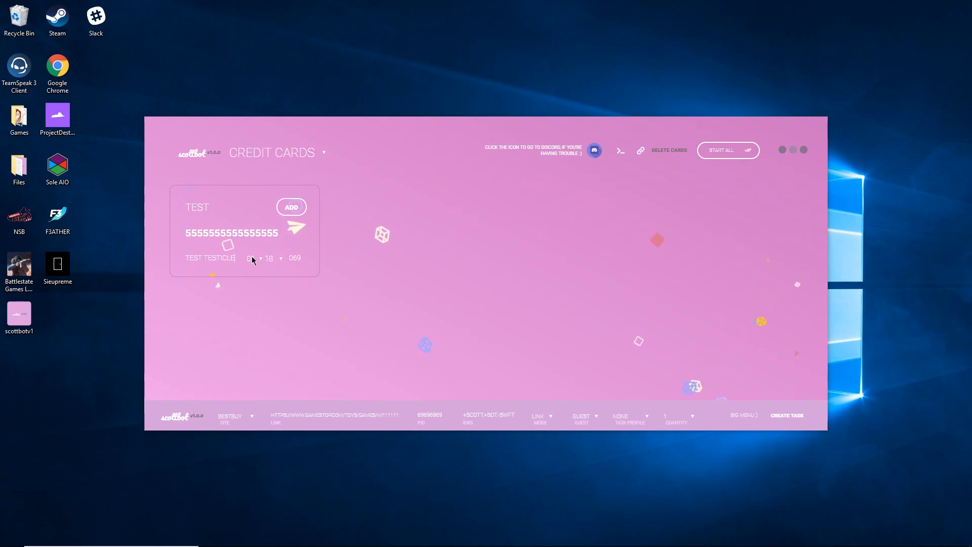
Set expiry 05/23, fill in the CVV, add the TEST card, then retry adding a second card.
left_click(252, 258)
left_click(253, 284)
left_click(269, 258)
left_click(271, 316)
left_click(297, 259)
type("333")
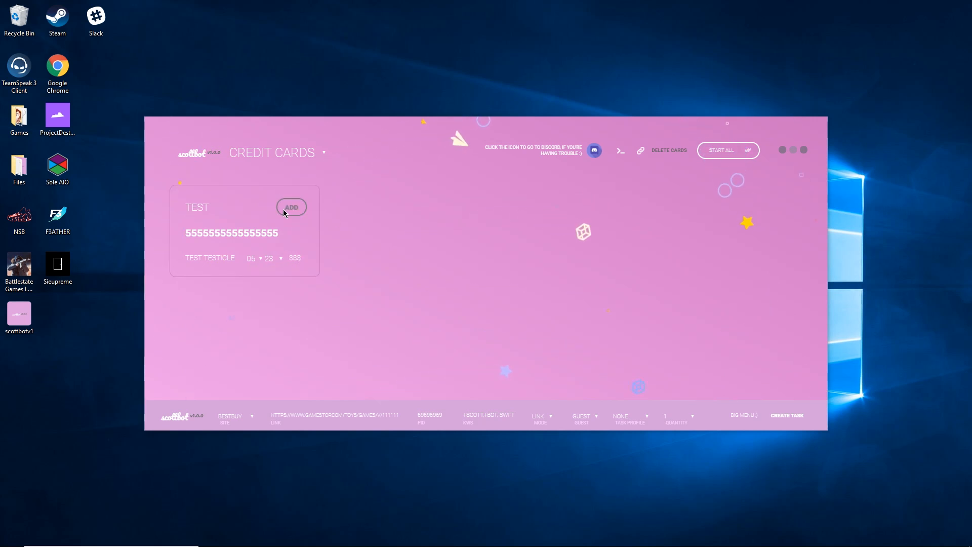
left_click(291, 207)
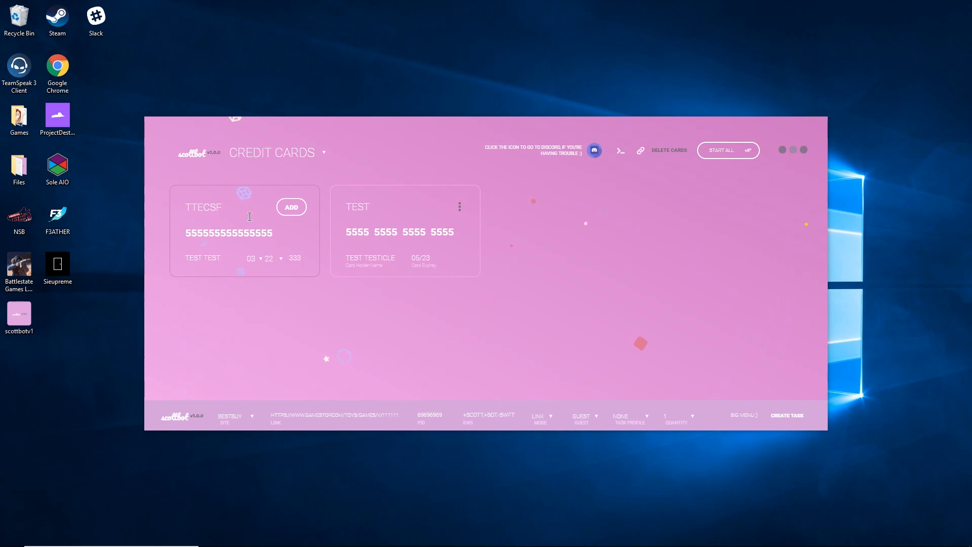
left_click(287, 204)
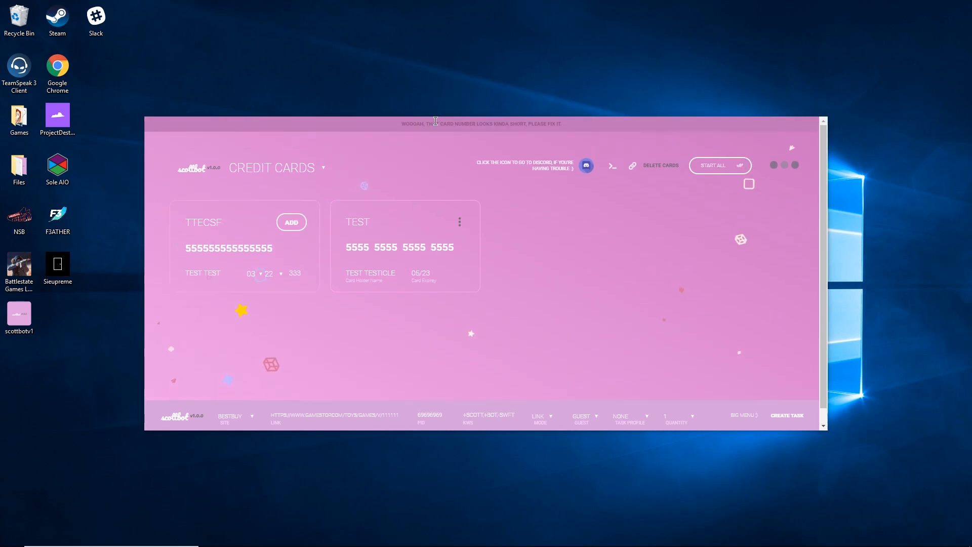
left_click(291, 210)
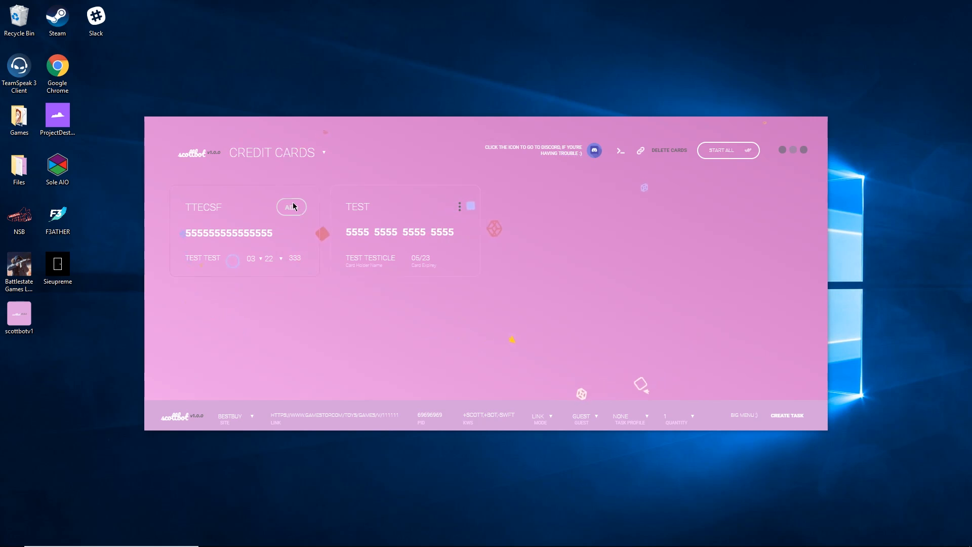
Start a new profile named Test linked to the card ending in #5555.
left_click(268, 151)
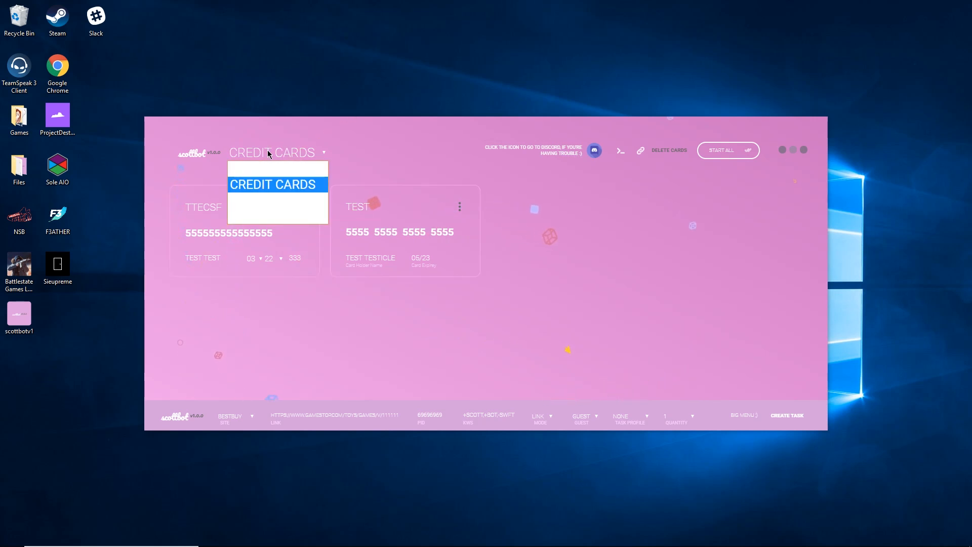
left_click(269, 201)
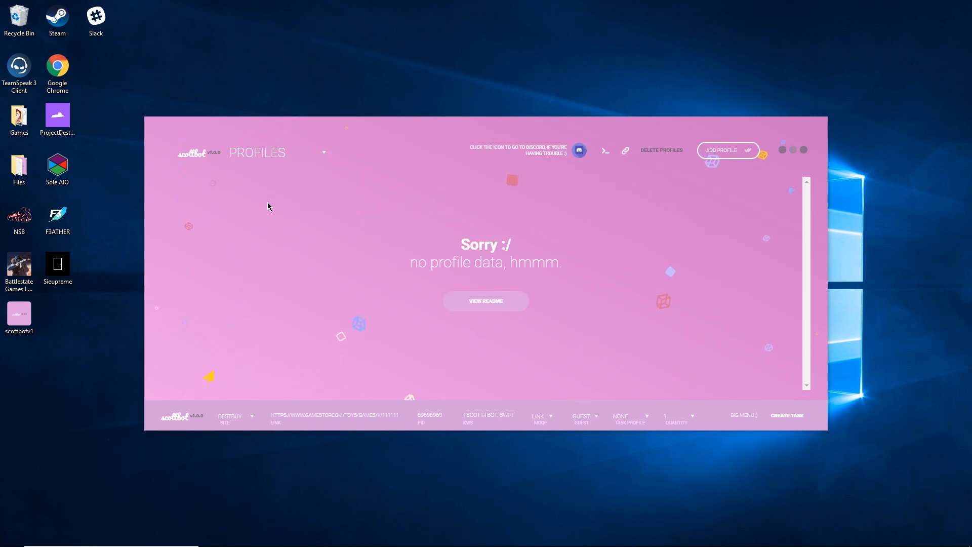
left_click(742, 152)
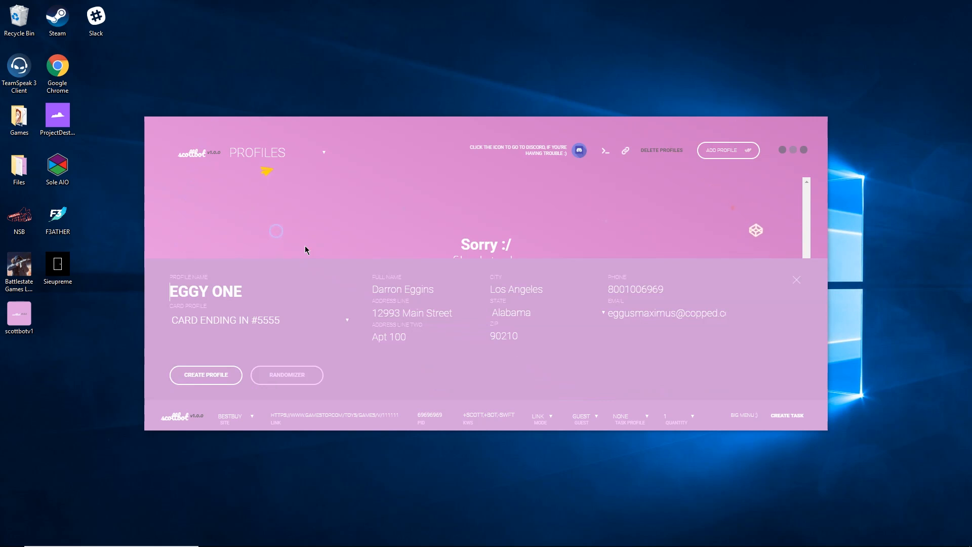
type("Test")
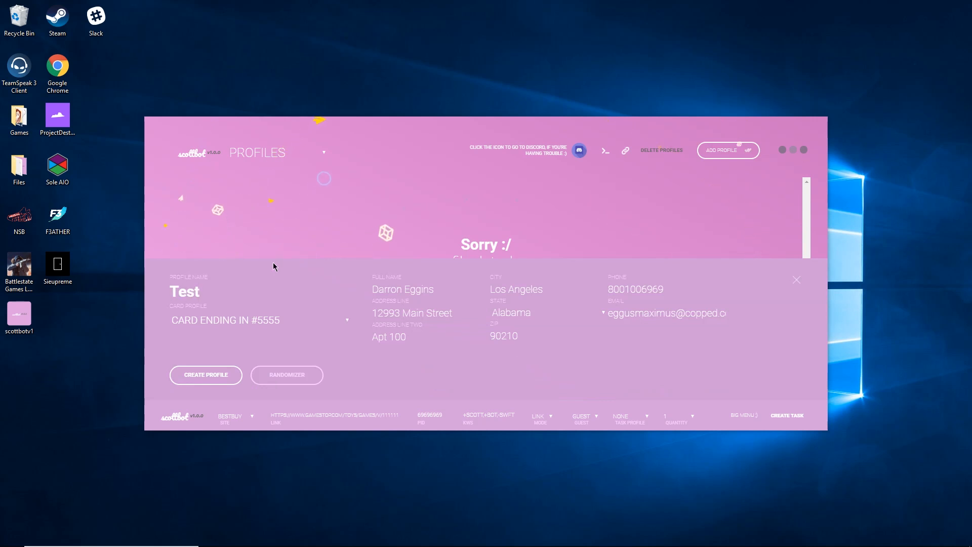
left_click(215, 320)
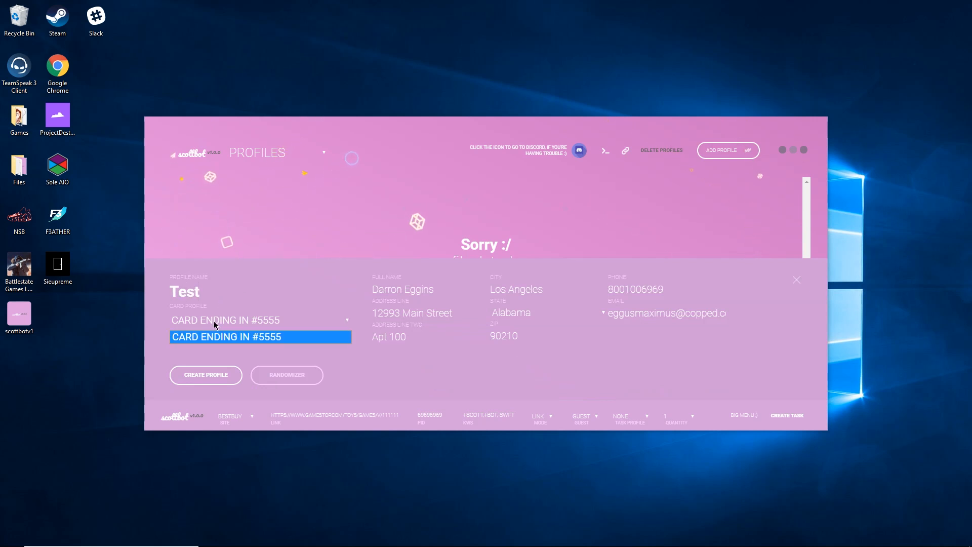
left_click(239, 339)
Fill in the full name, street address, state Kentucky, ZIP code and e-mail, then create the profile.
left_click(392, 288)
type("TEST TESTICLE")
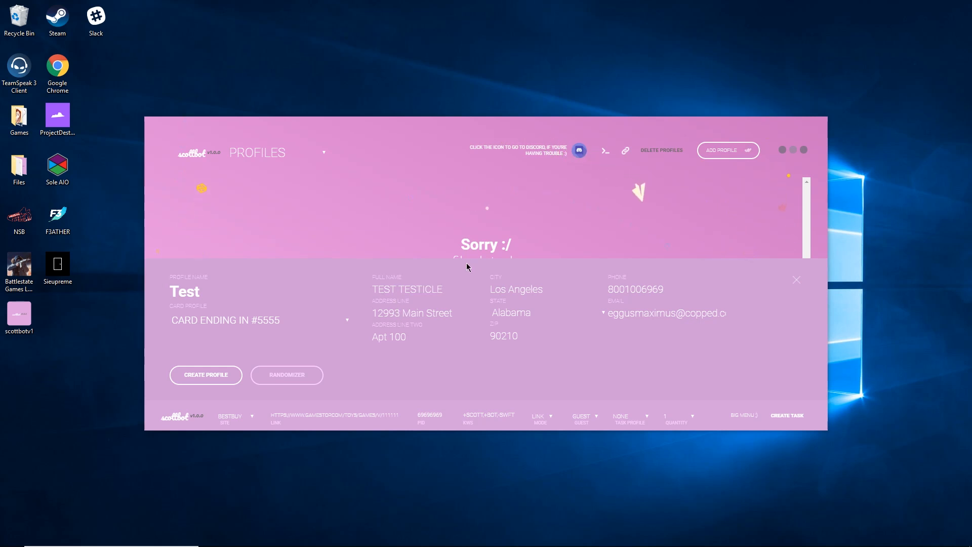
key("Tab")
type("222")
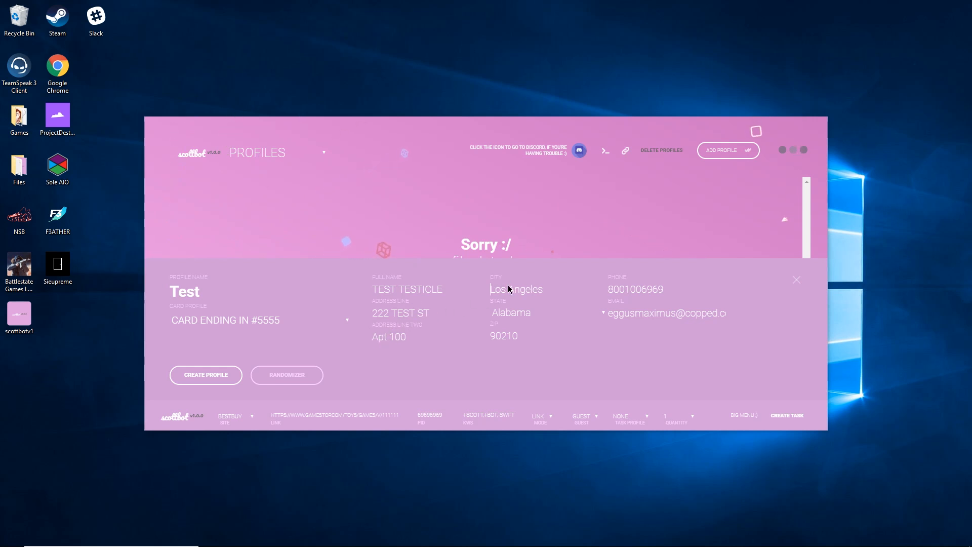
type("TESTICLE")
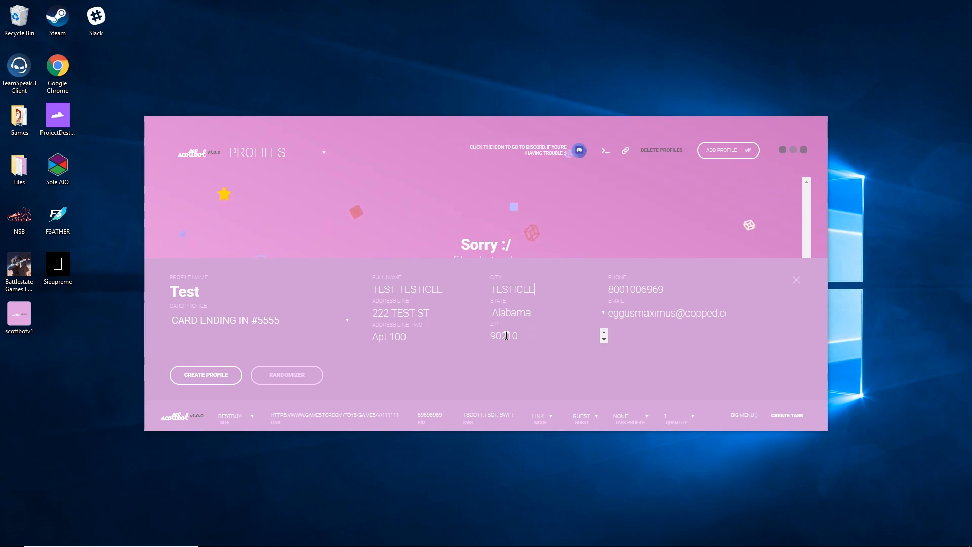
left_click(511, 311)
left_click(517, 273)
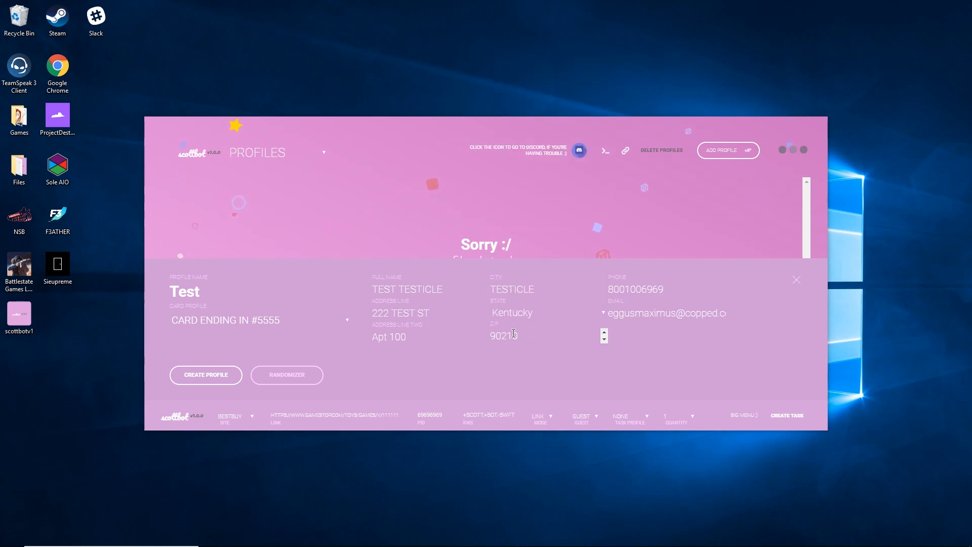
double_click(515, 328)
type("32210")
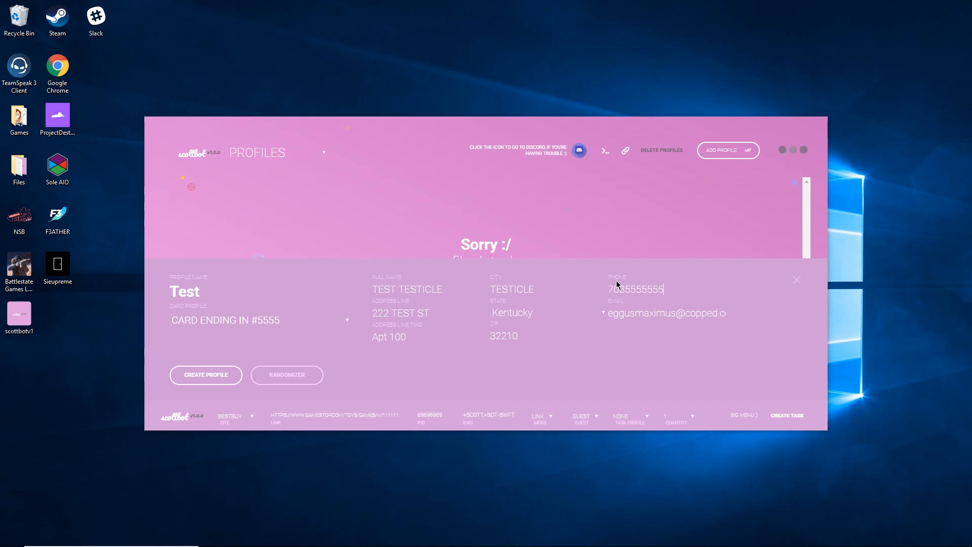
key("ctrl+a")
type("test@gmail.com")
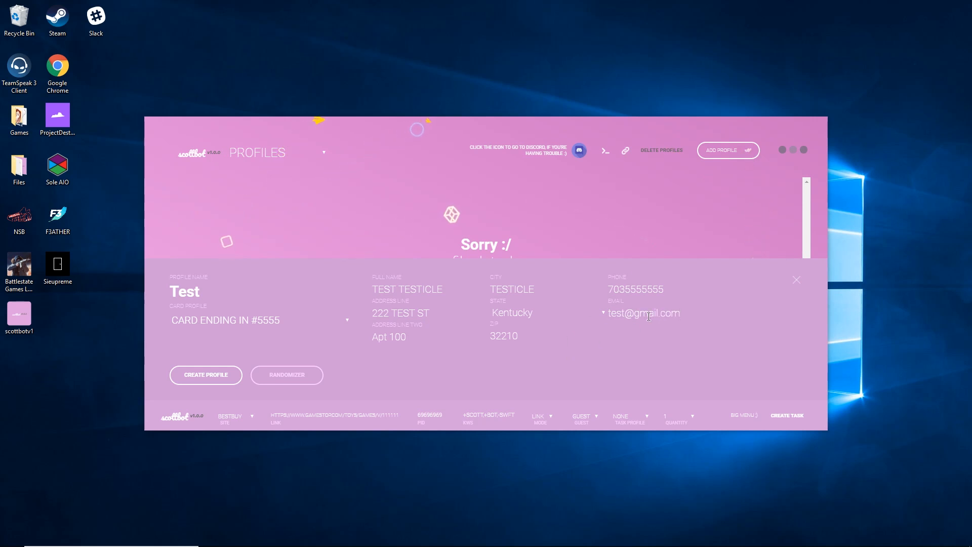
left_click(212, 373)
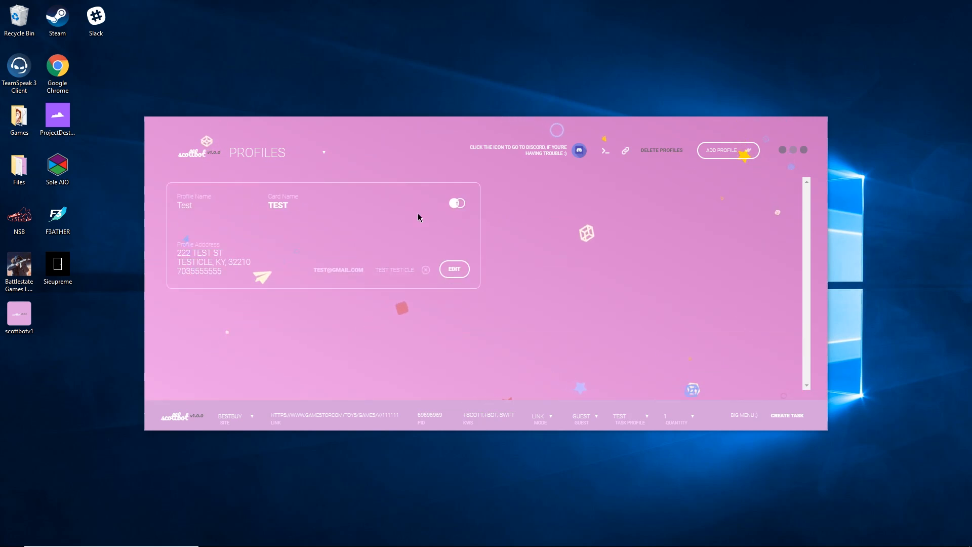
Switch Scottbot to its Settings page.
left_click(274, 150)
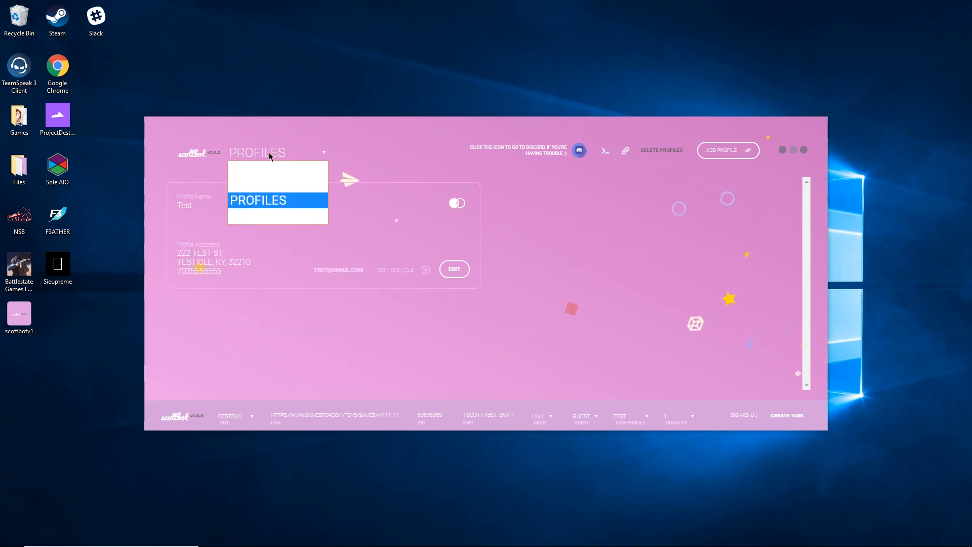
left_click(260, 217)
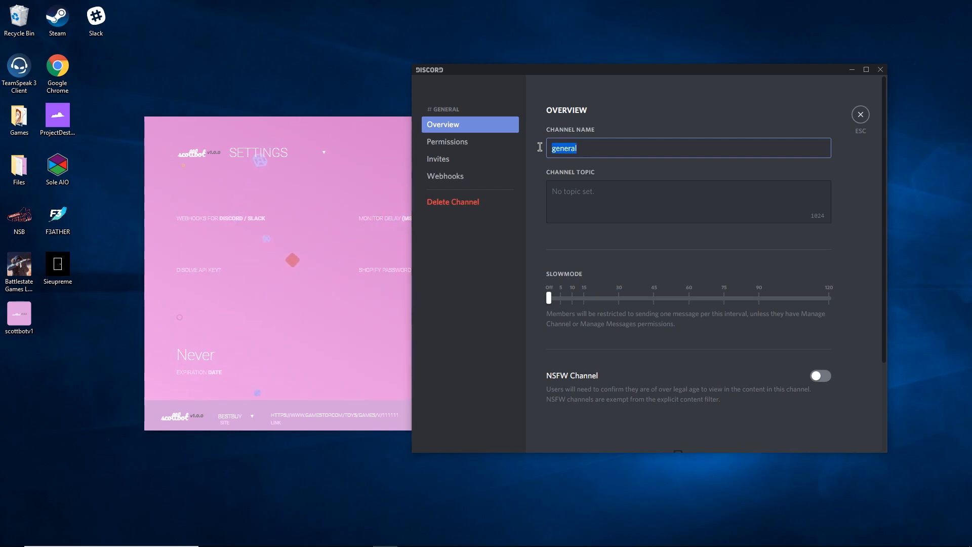
left_click(584, 183)
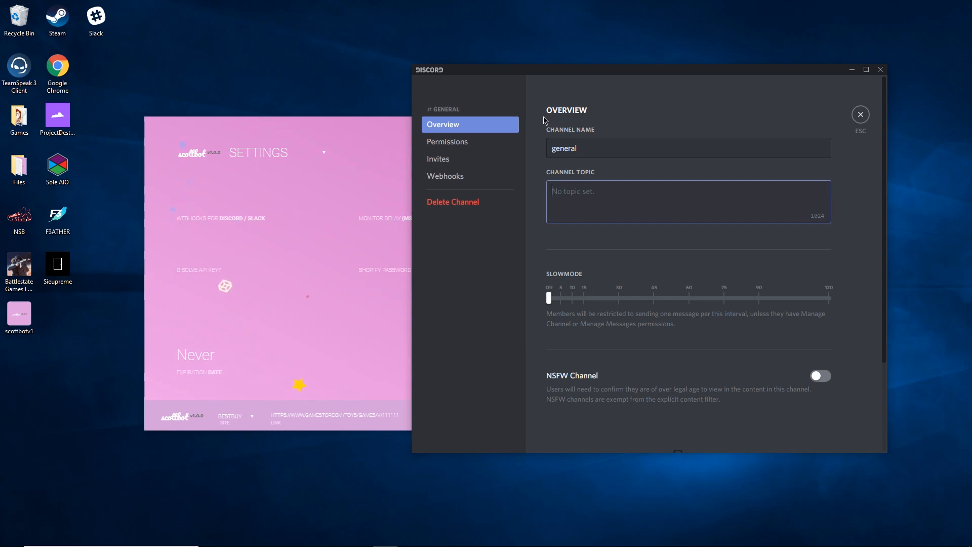
Create a Spidey Bot webhook for #general in Discord and copy its URL.
left_click(491, 178)
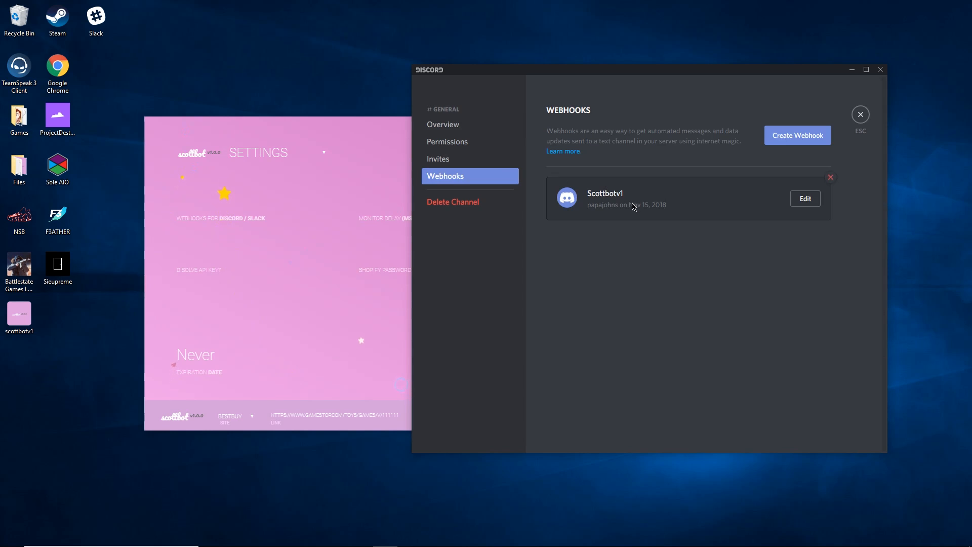
left_click(794, 138)
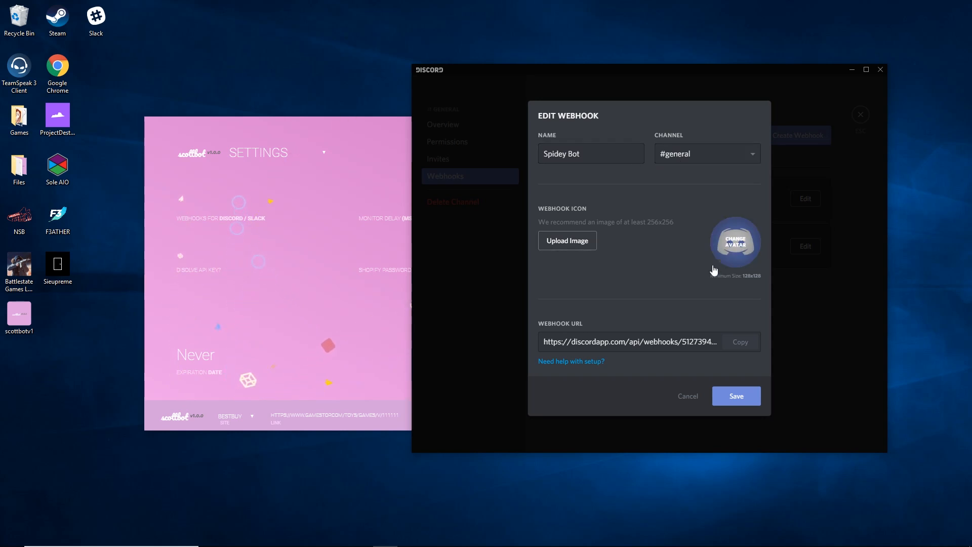
left_click(739, 346)
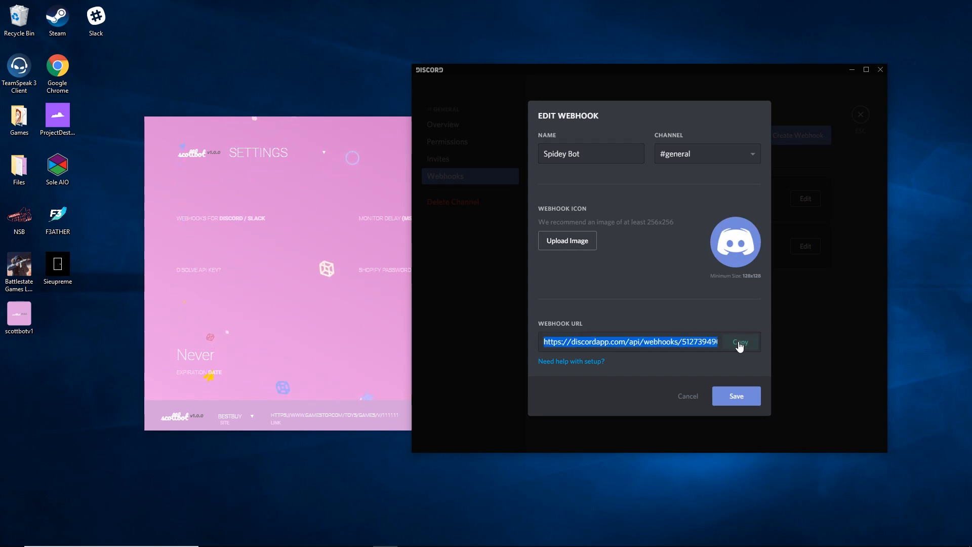
left_click(234, 200)
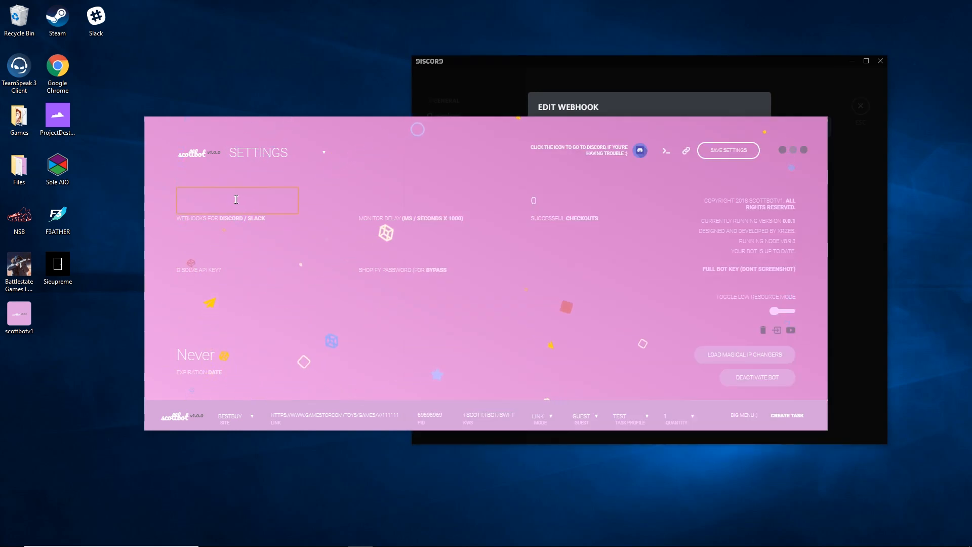
Paste the webhook URL into Scottbot, save the Discord webhook, and set Monitor Delay to 1000.
key("ctrl+v")
left_click(521, 284)
left_click(833, 310)
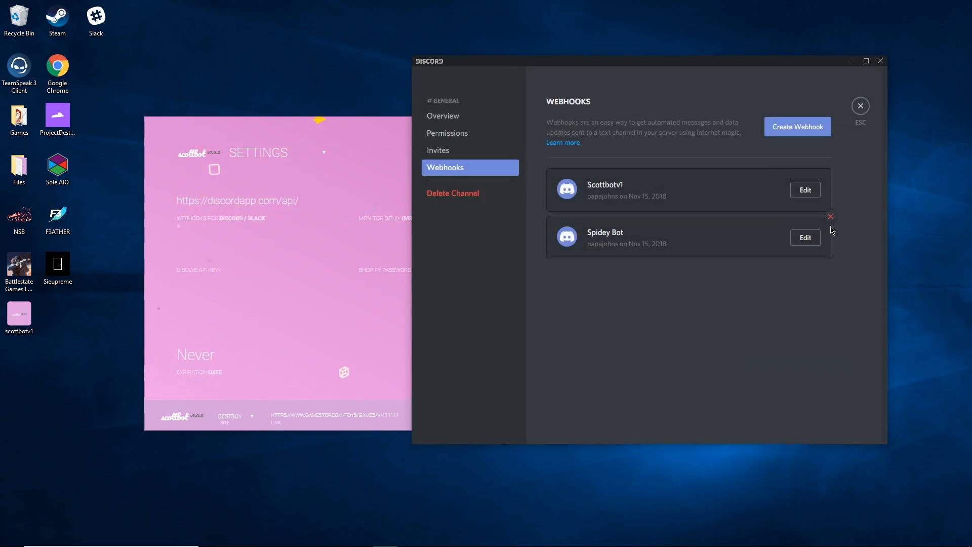
left_click(419, 199)
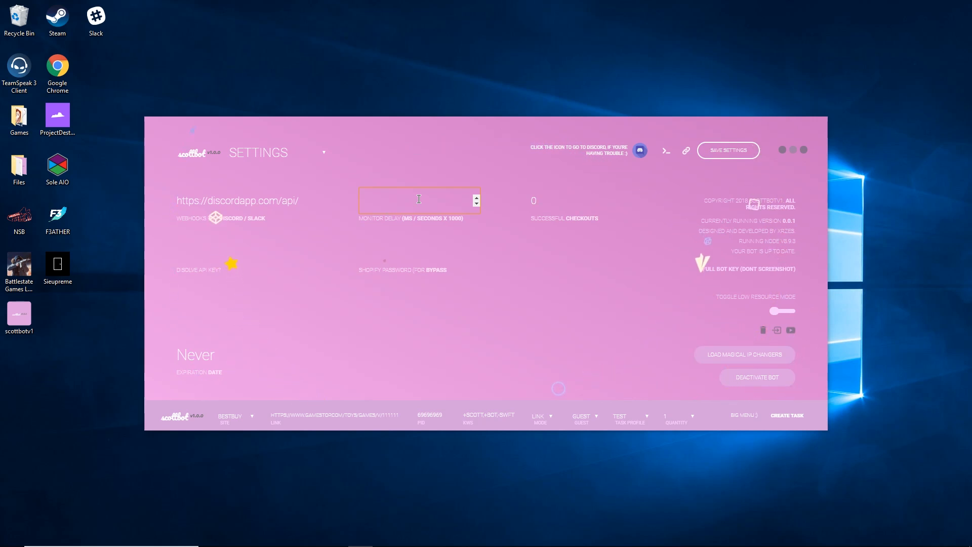
type("1")
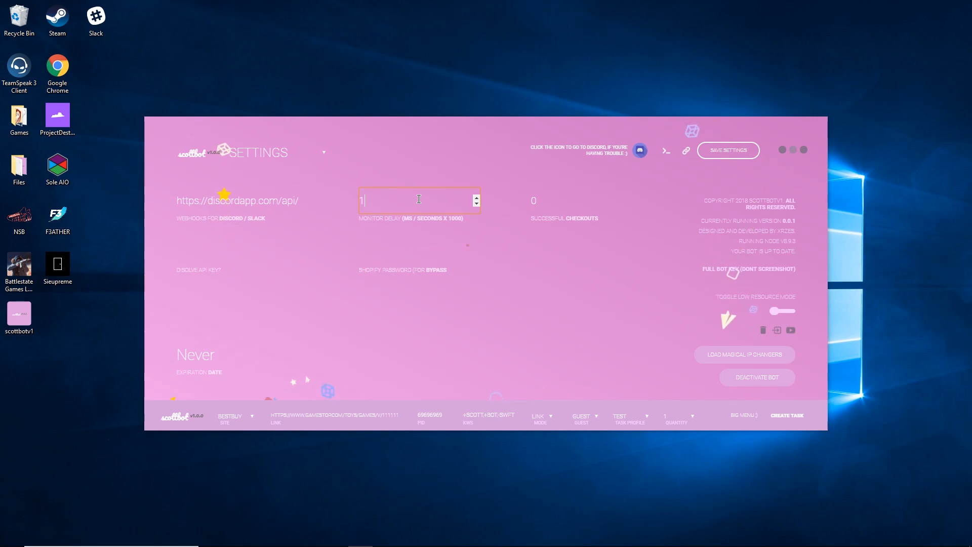
type("000")
left_click(562, 254)
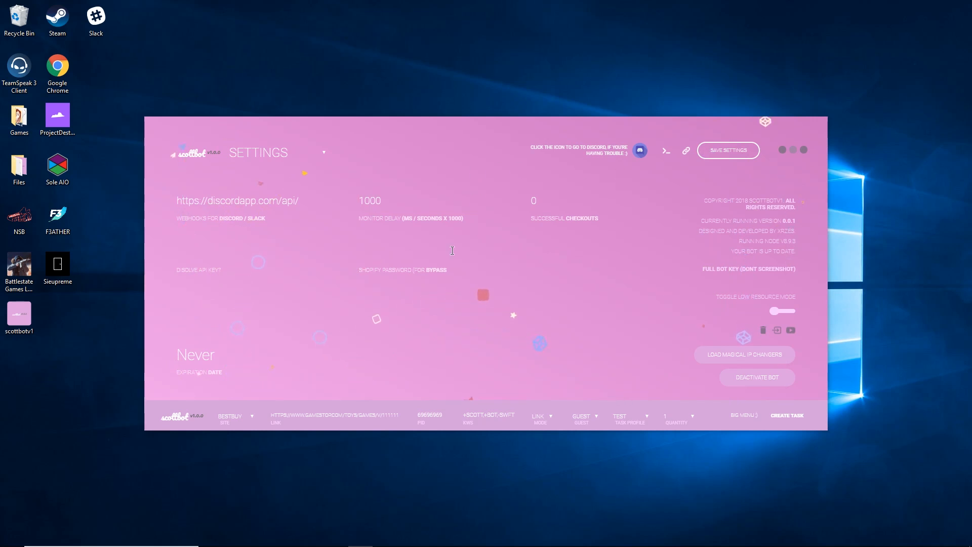
left_click(264, 156)
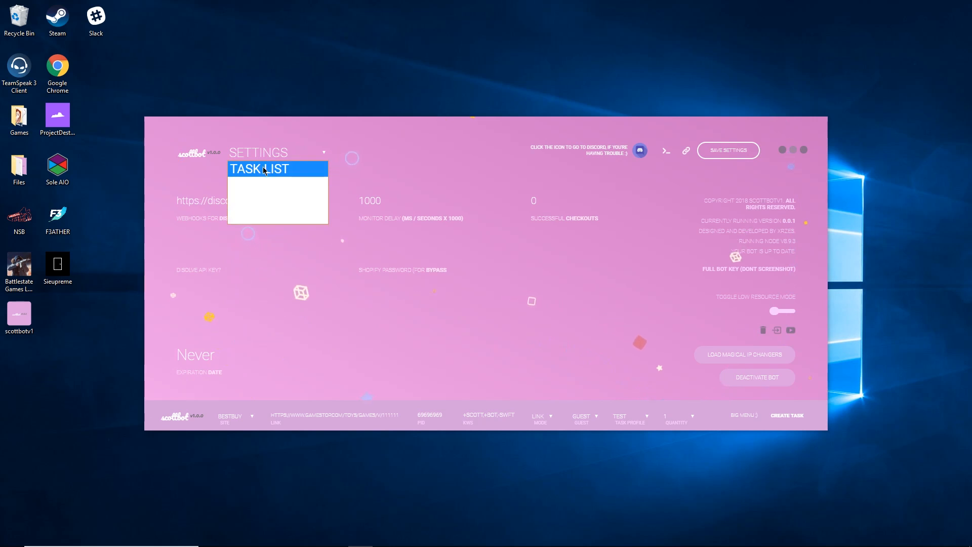
Show the Task List, expand the full task form keeping site BESTBUY, and open a new Chrome tab.
left_click(263, 166)
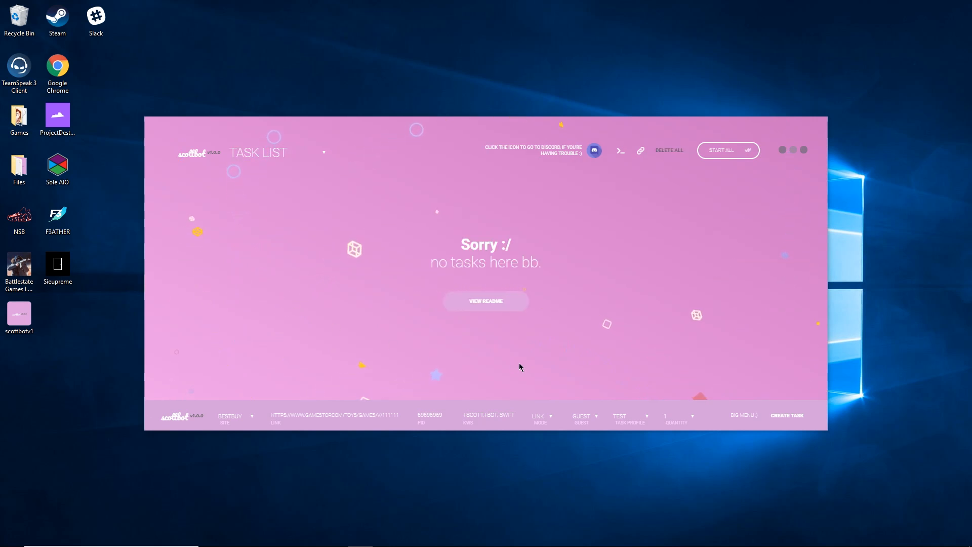
left_click(229, 416)
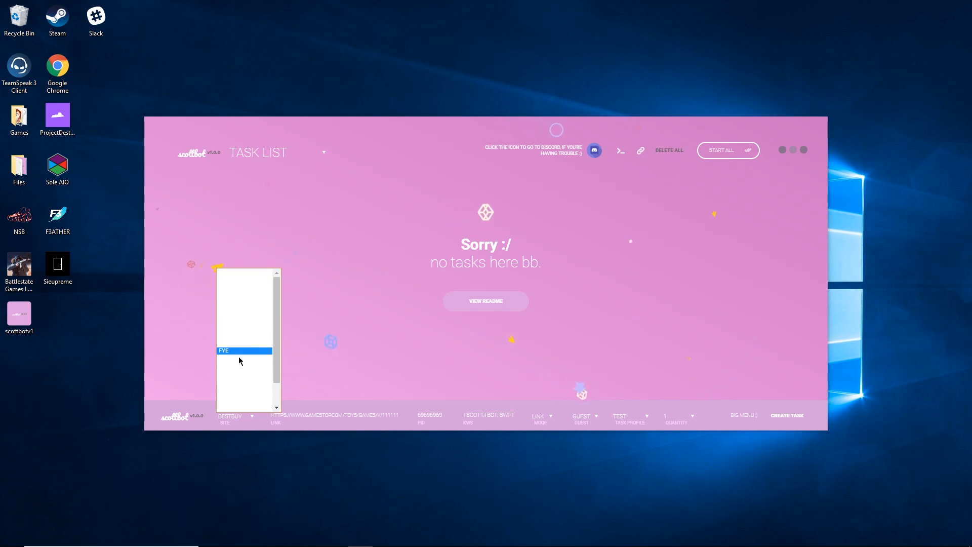
left_click(251, 418)
left_click(249, 417)
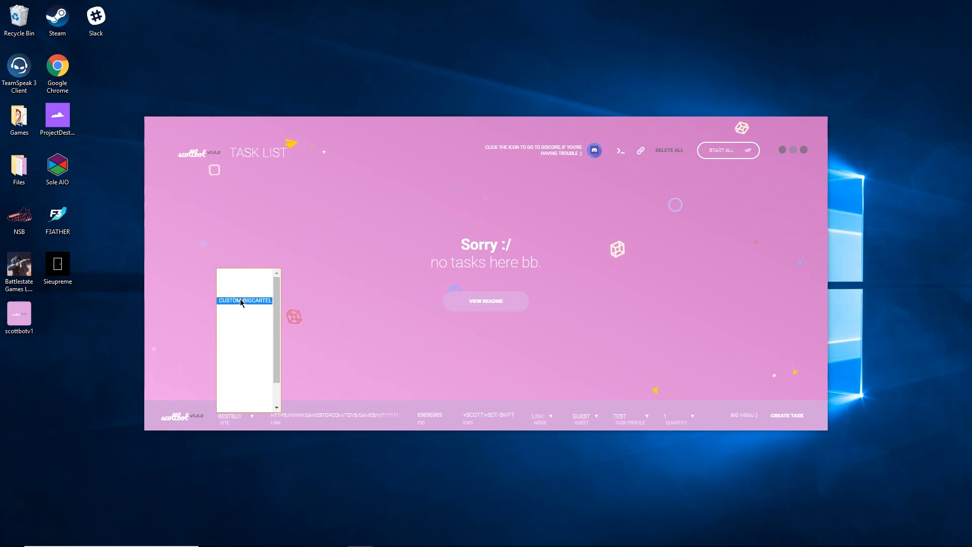
left_click(393, 390)
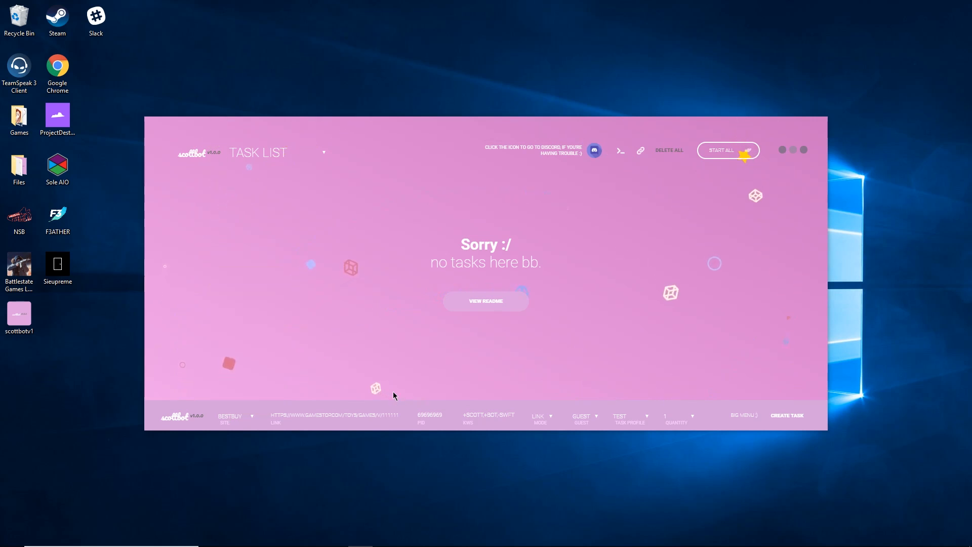
left_click(746, 416)
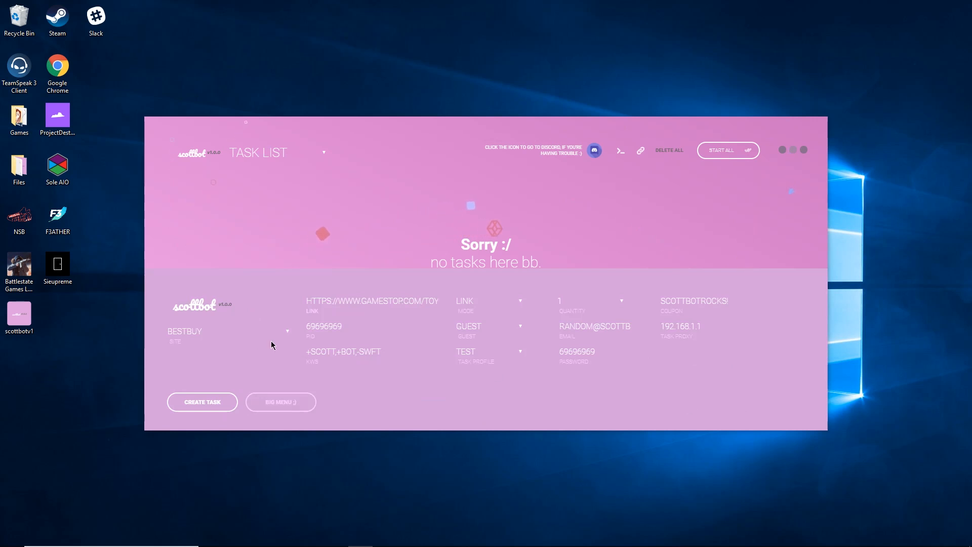
left_click(196, 336)
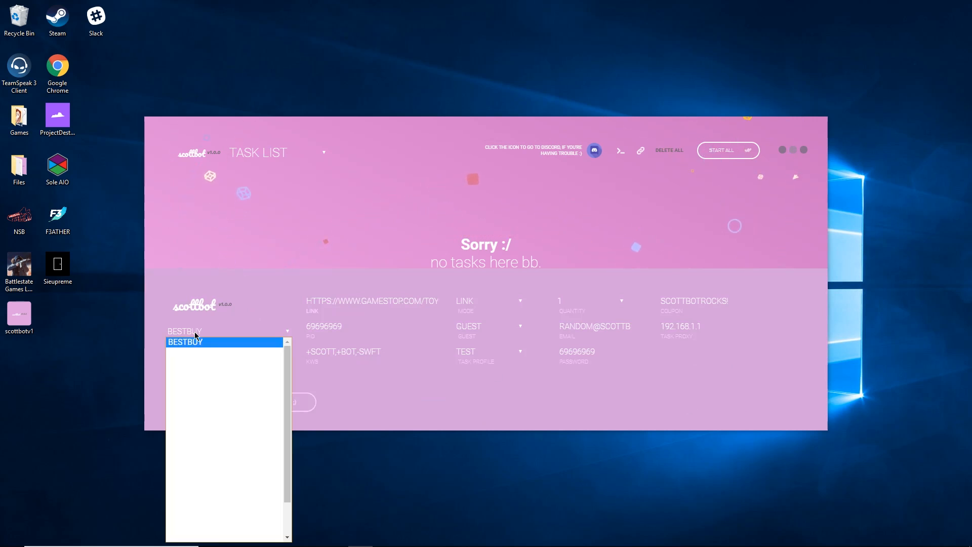
left_click(196, 337)
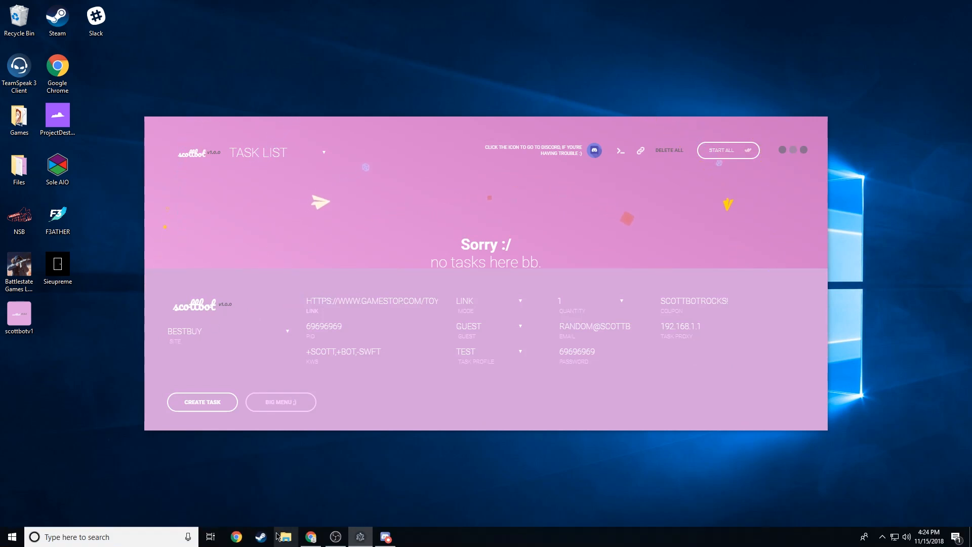
left_click(304, 537)
left_click(136, 9)
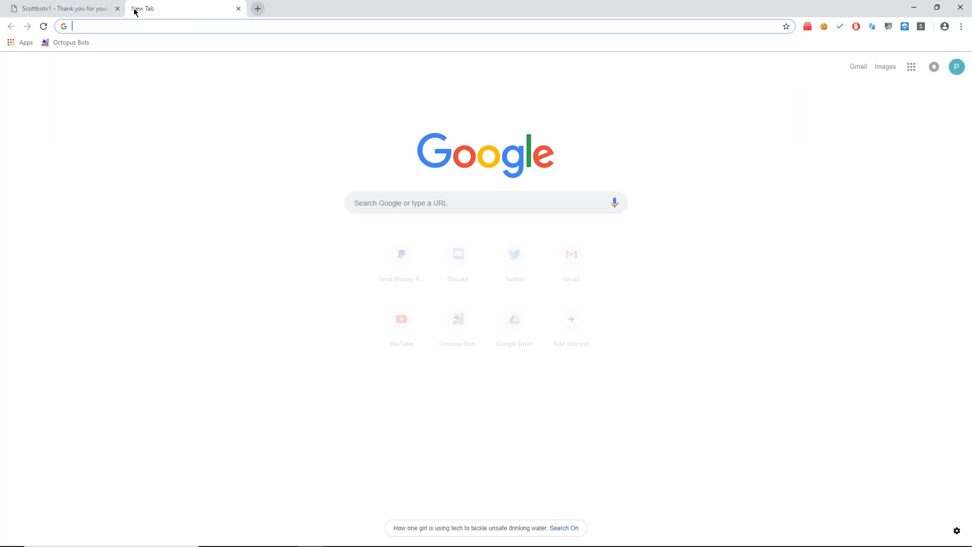
Open Best Buy's Funko Mystery Minis Star Wars keychain page and copy its address.
type("bestbuy")
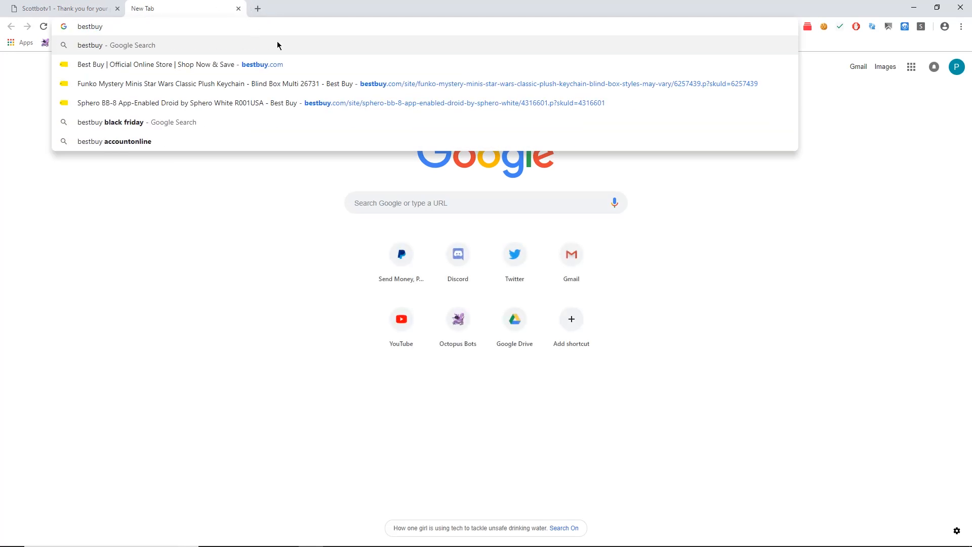
left_click(399, 92)
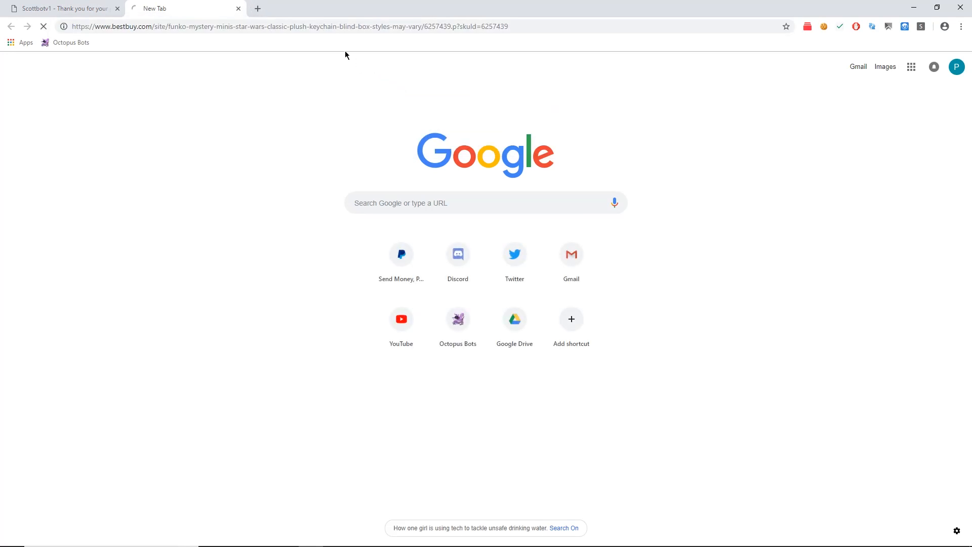
left_click(305, 24)
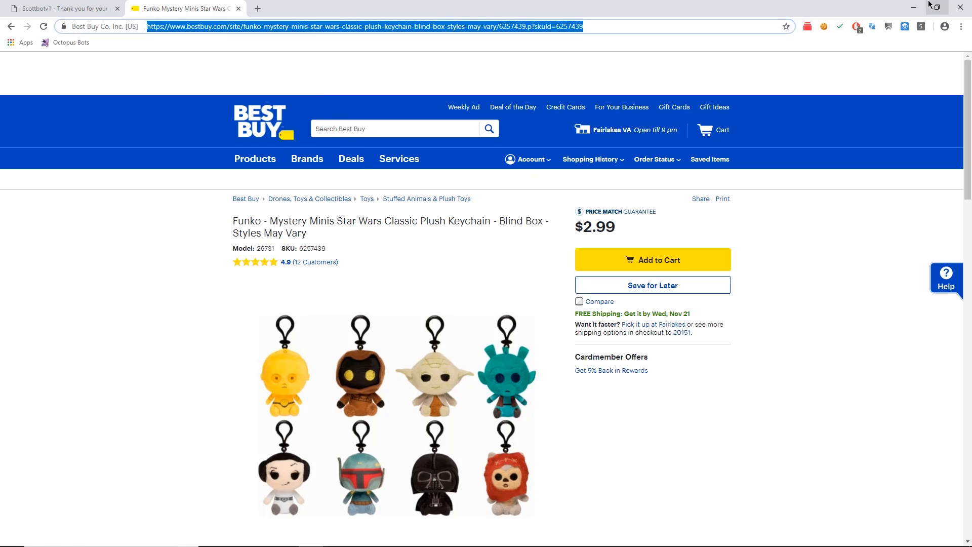
left_click(914, 7)
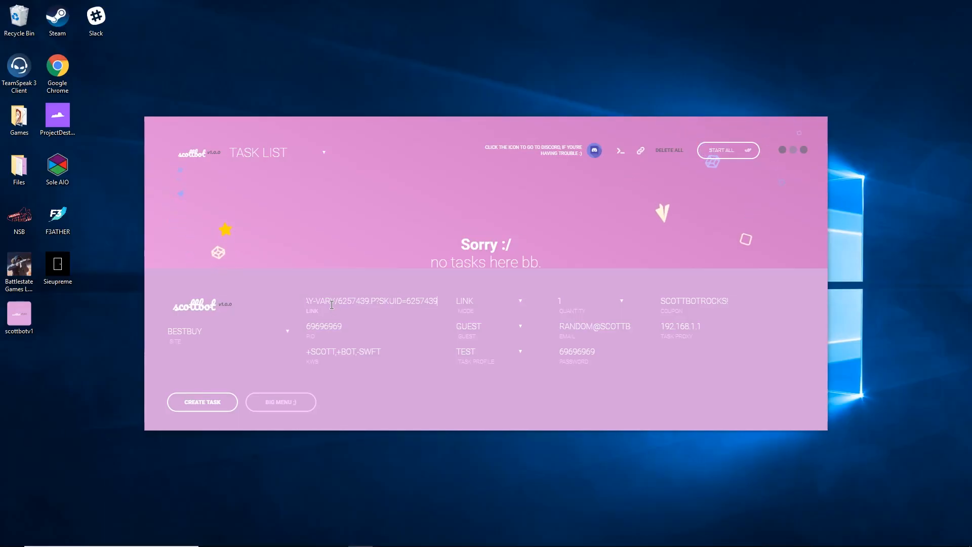
Create a BESTBUY task with the Funko link, LINK mode, GUEST login, TEST profile and quantity 1.
left_click(331, 327)
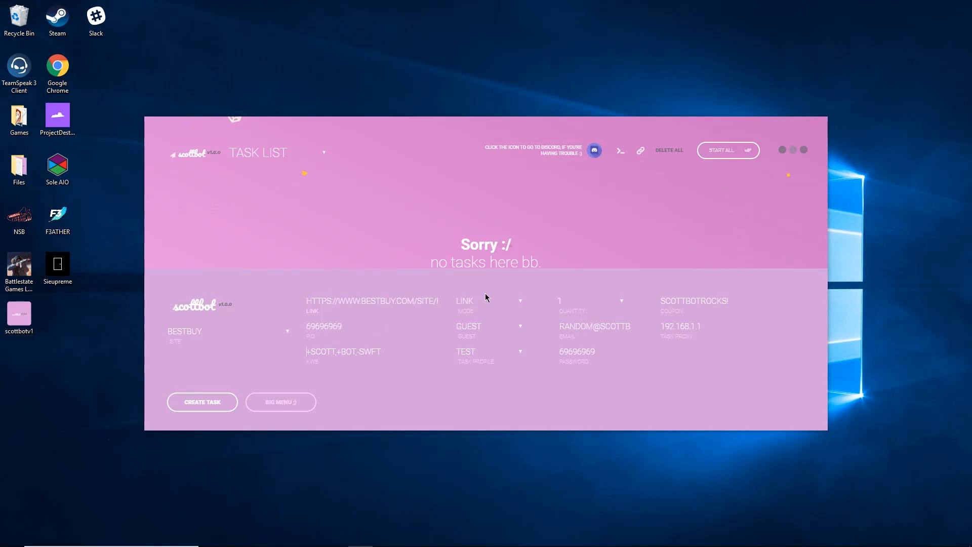
left_click(473, 304)
left_click(467, 312)
left_click(471, 325)
left_click(471, 324)
left_click(475, 332)
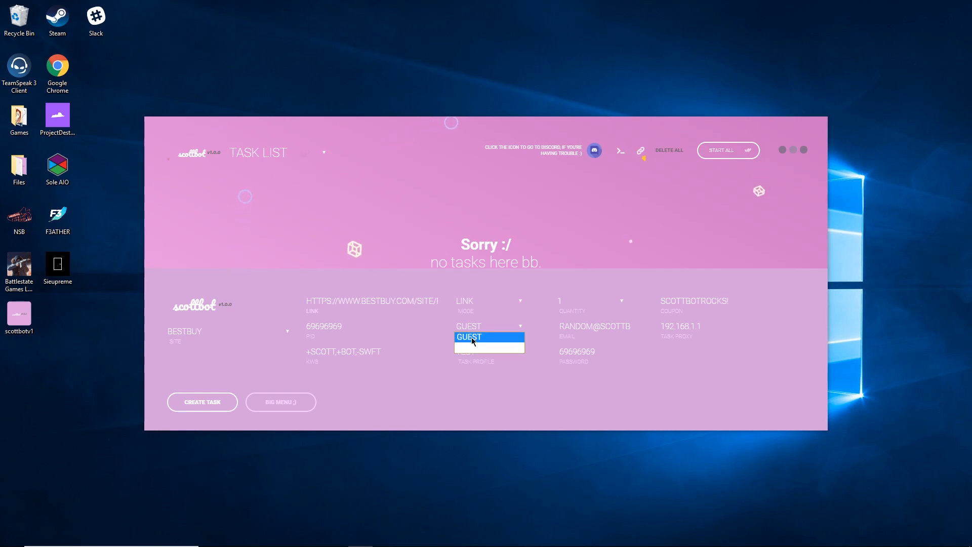
left_click(472, 337)
left_click(471, 353)
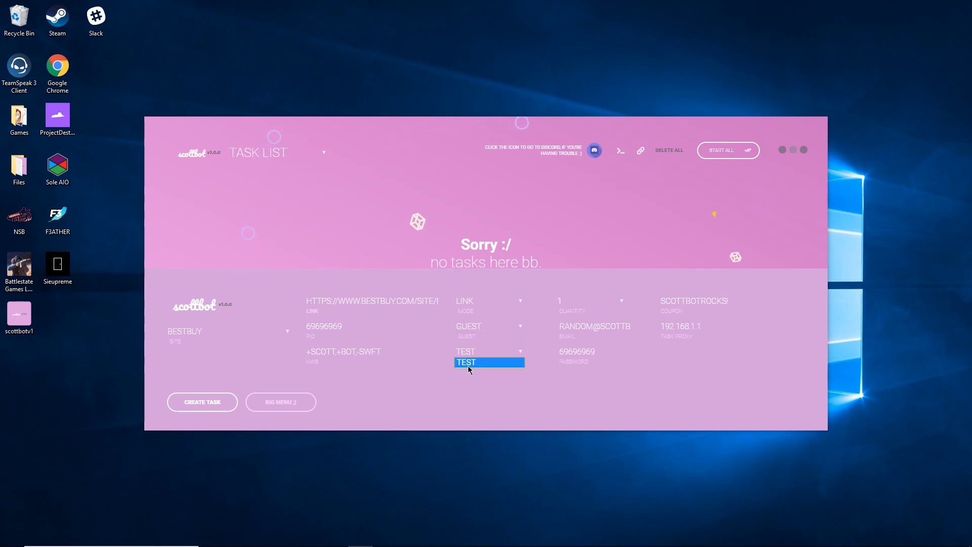
left_click(470, 363)
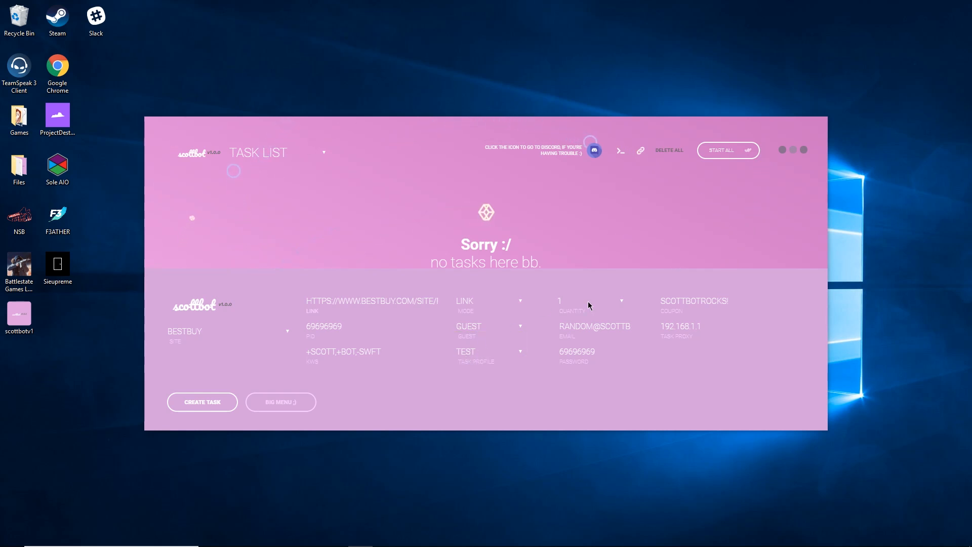
left_click(505, 329)
left_click(505, 338)
left_click(583, 331)
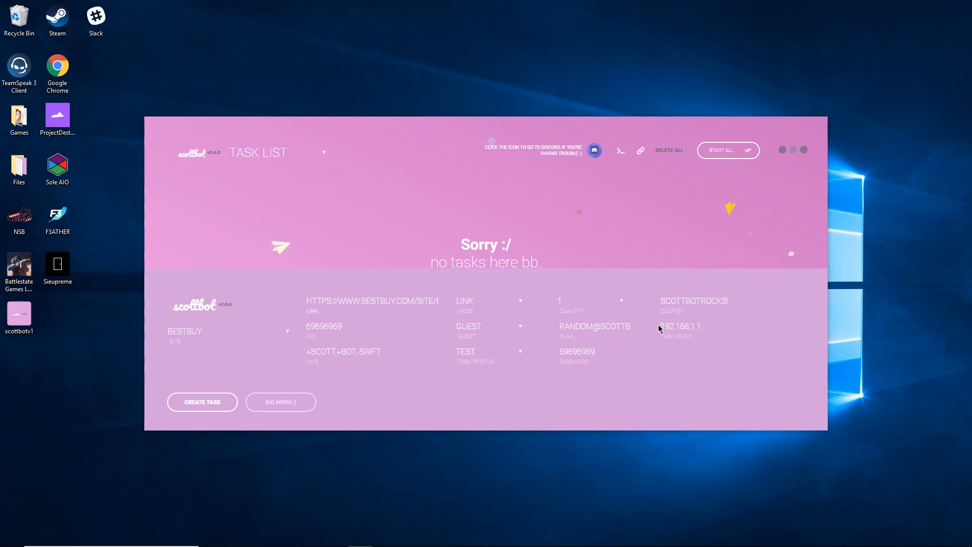
left_click(211, 408)
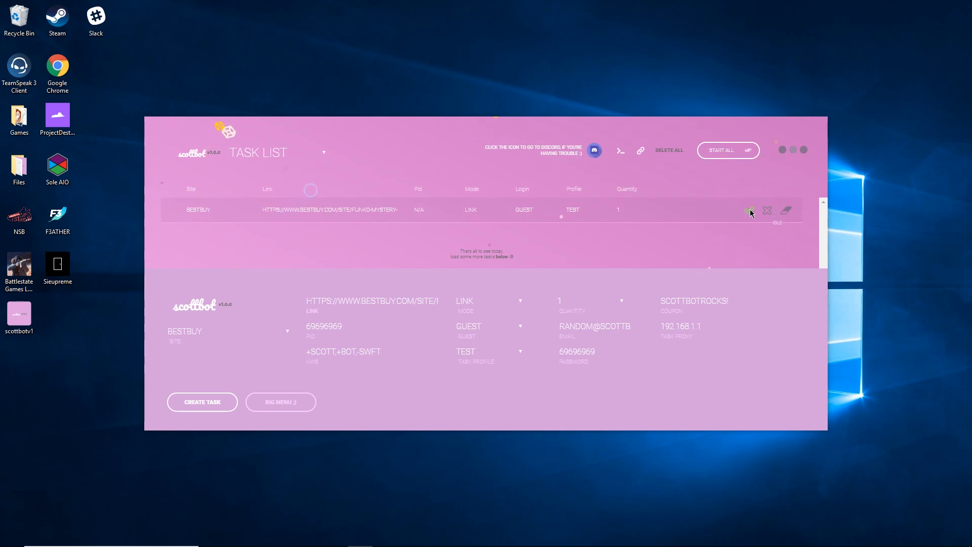
Toggle the BESTBUY task's edit mode, collapse the creation form, and keep quantity 1 unchanged.
left_click(786, 211)
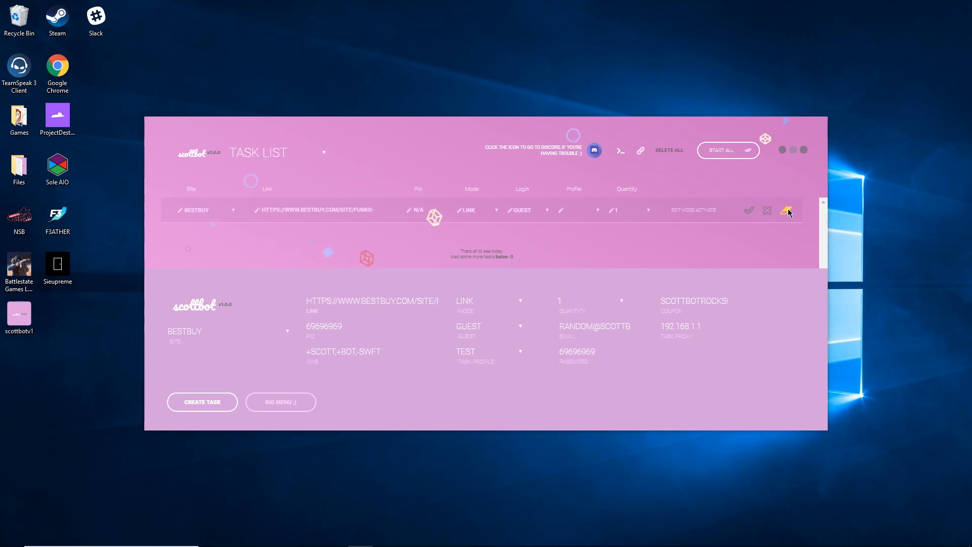
left_click(258, 407)
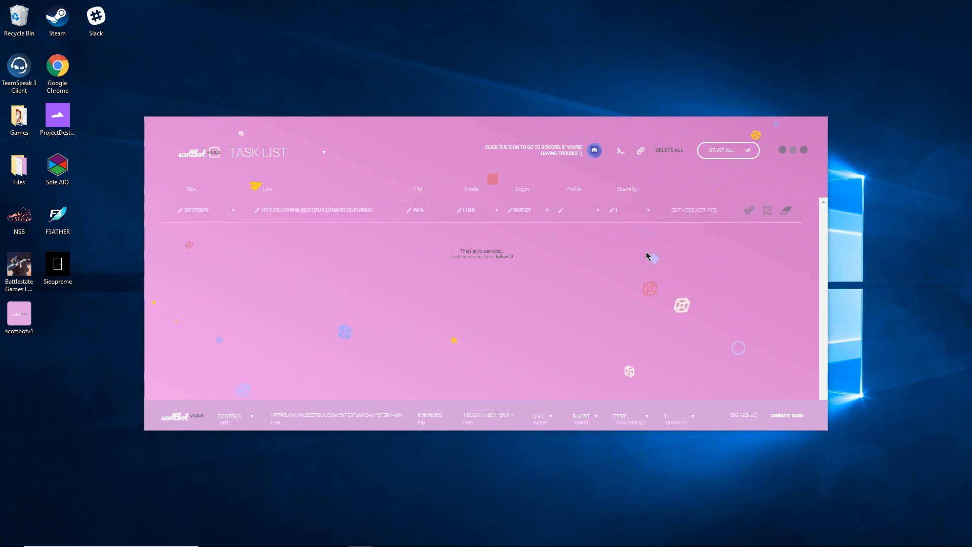
left_click(787, 211)
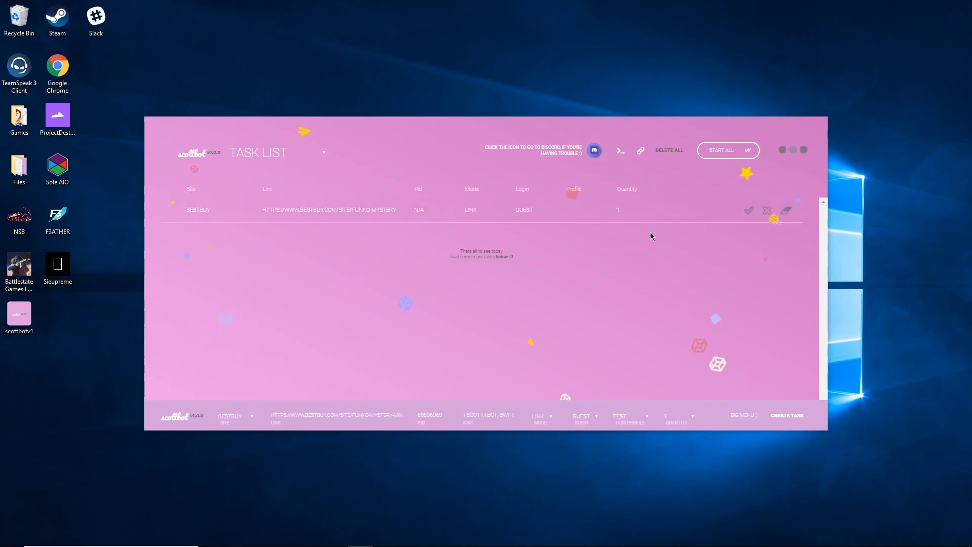
left_click(784, 211)
left_click(622, 211)
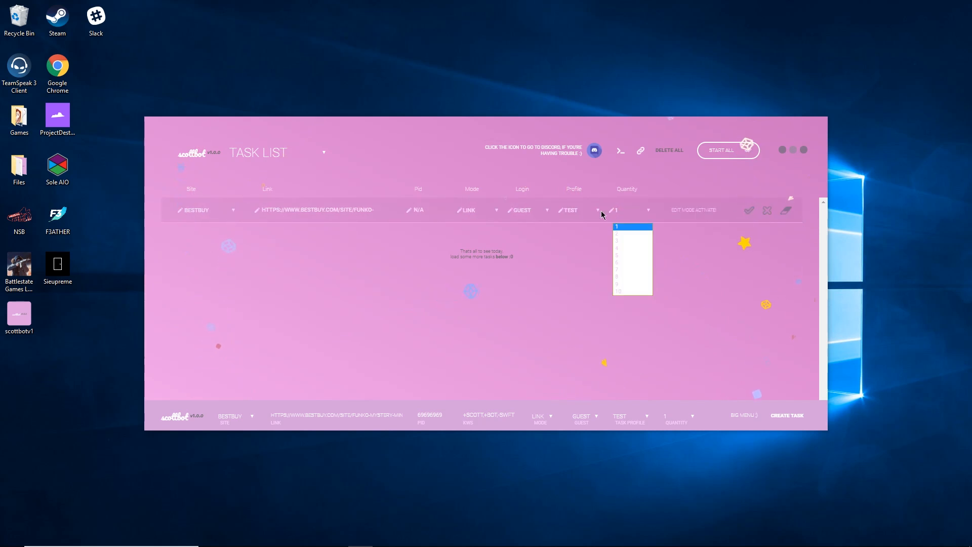
left_click(786, 211)
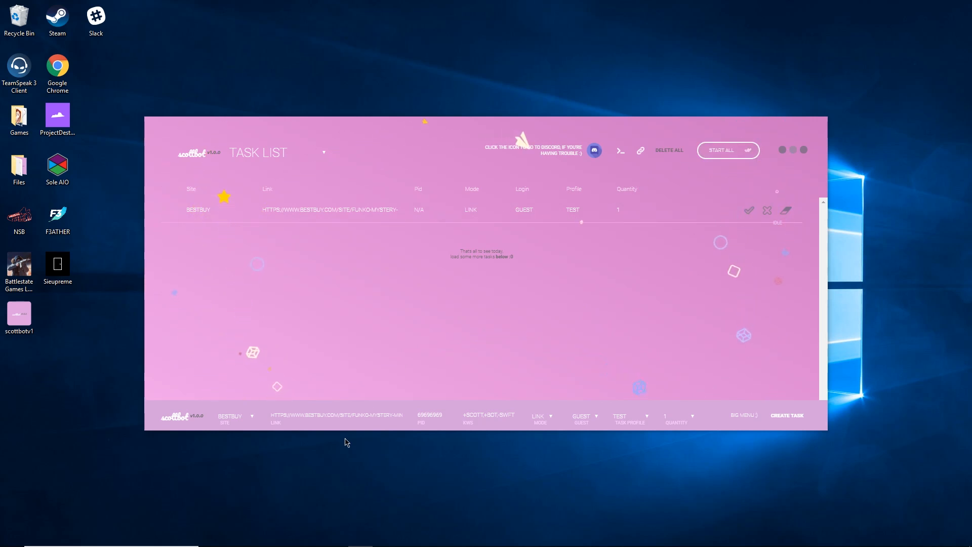
Copy SKU 6257439 from the Best Buy address bar, then return to Scottbot.
mouse_move(318, 542)
left_click(311, 537)
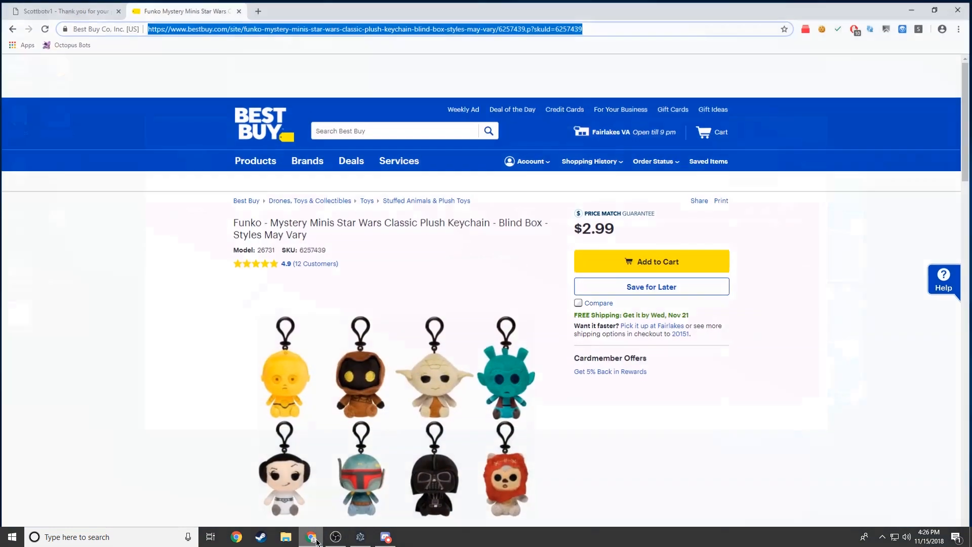
left_click(626, 29)
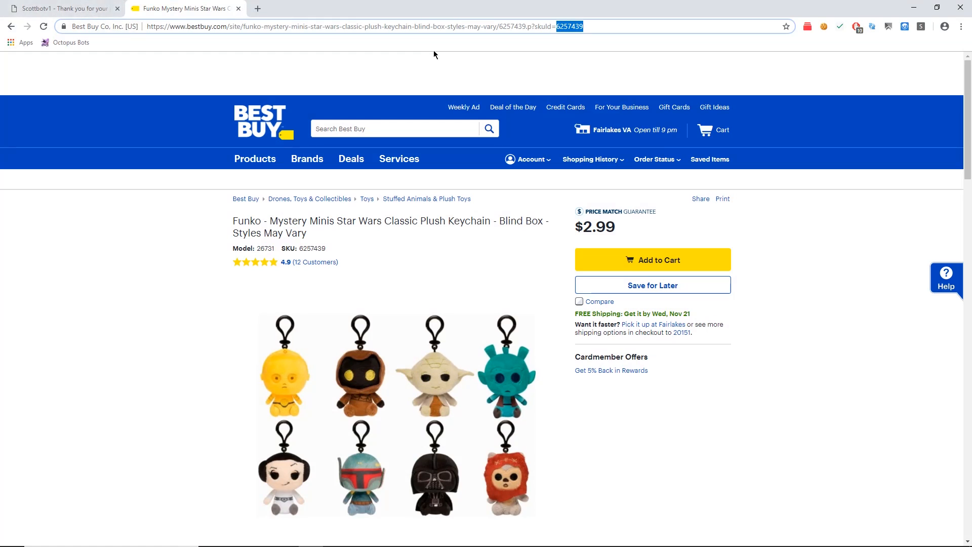
right_click(576, 29)
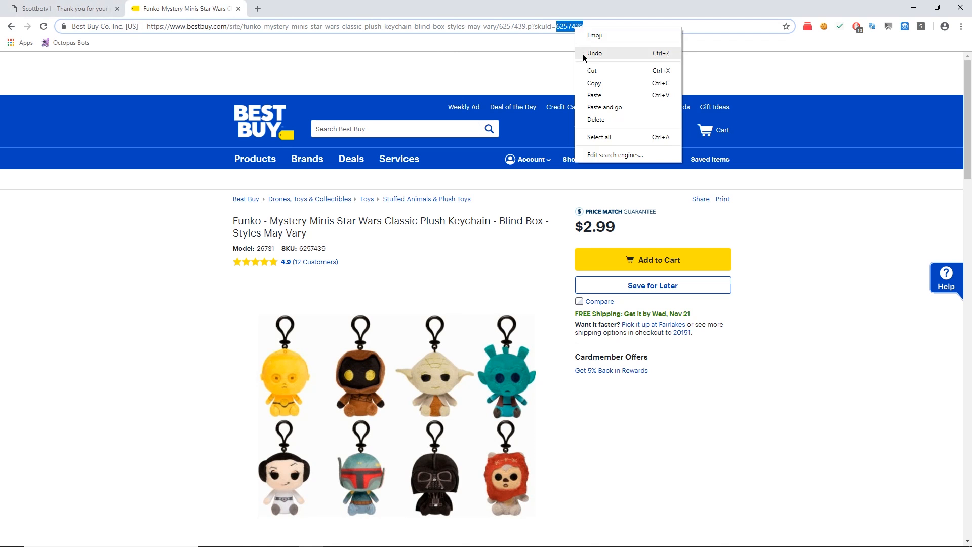
left_click(597, 81)
left_click(911, 9)
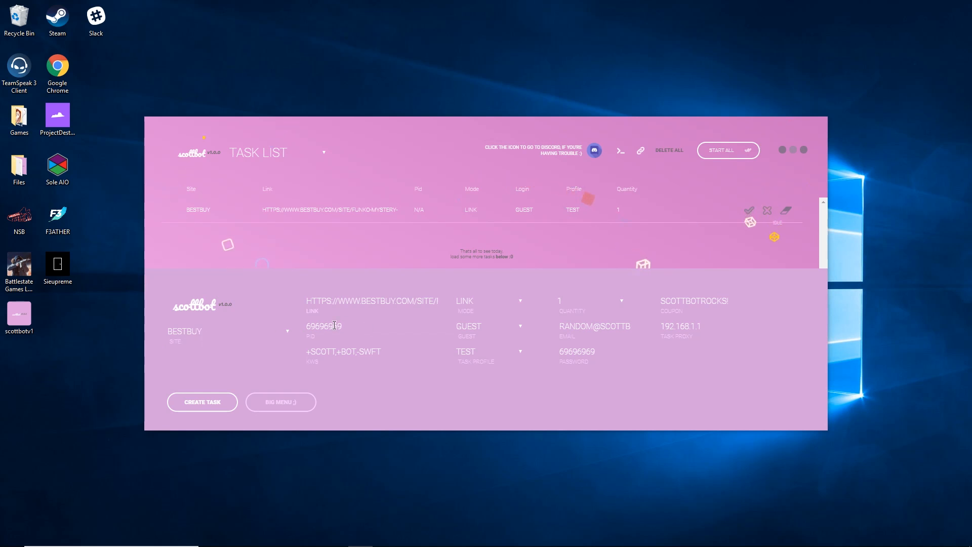
Clear the link, switch mode to PID, and create the BESTBUY task with PID 6257439.
key("ctrl+a")
key("BackSpace")
left_click(476, 302)
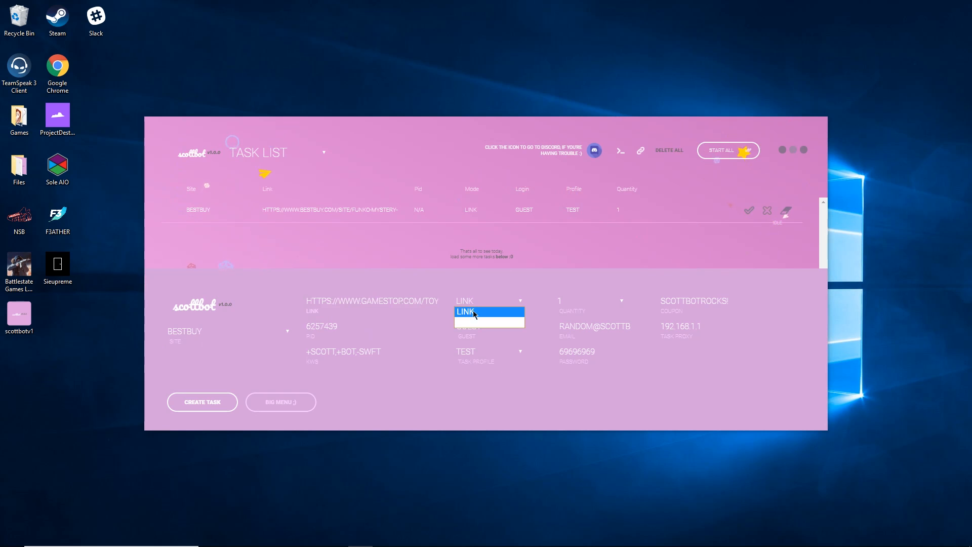
left_click(473, 324)
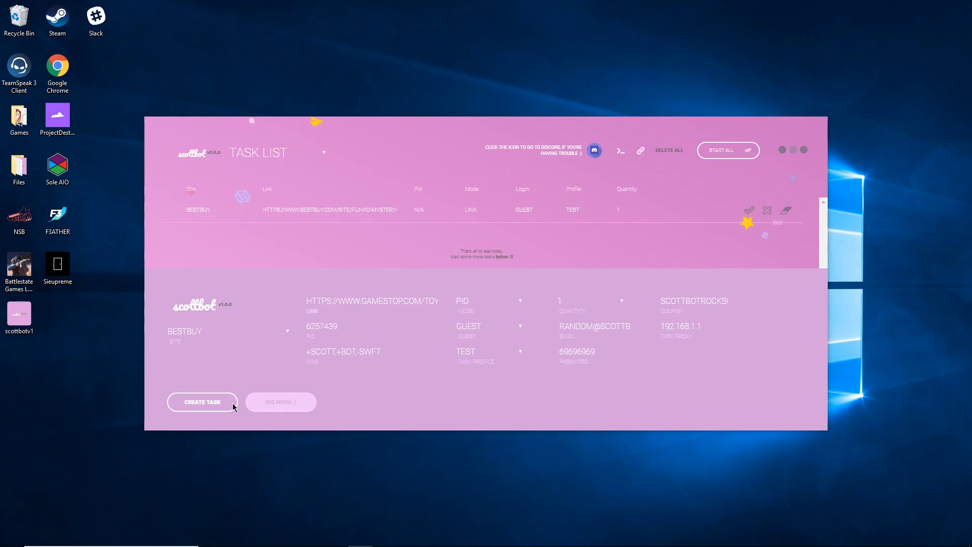
left_click(184, 404)
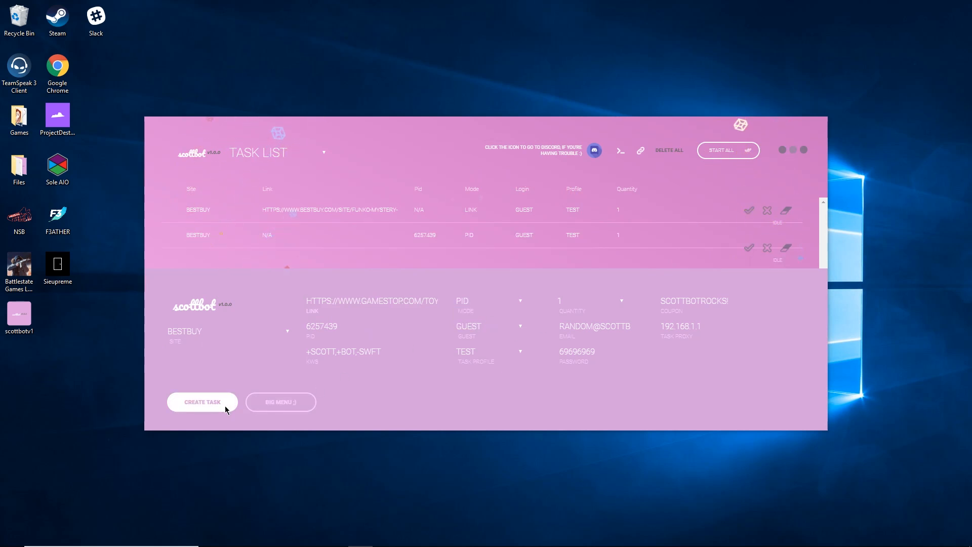
left_click(278, 403)
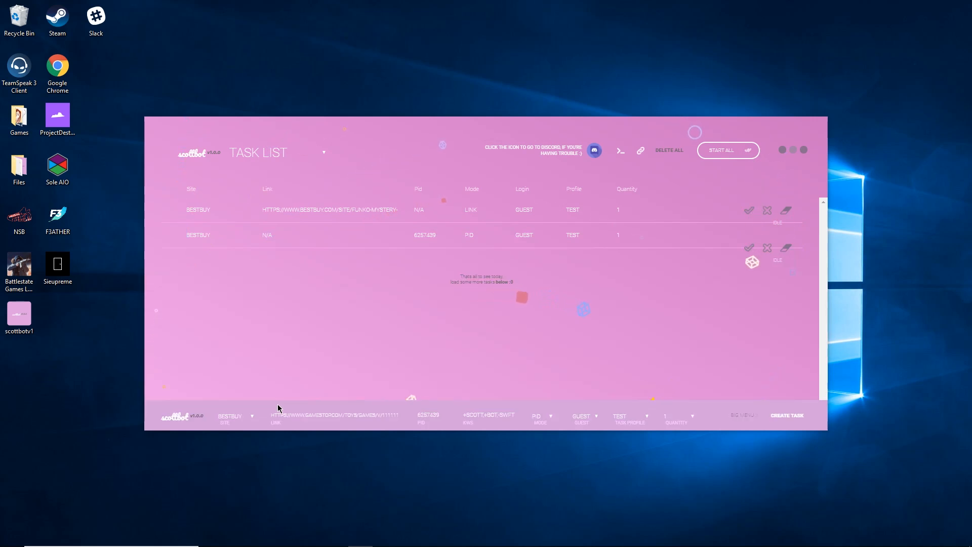
Glance at the supported-sites list, then open File Explorer at This PC.
left_click(227, 417)
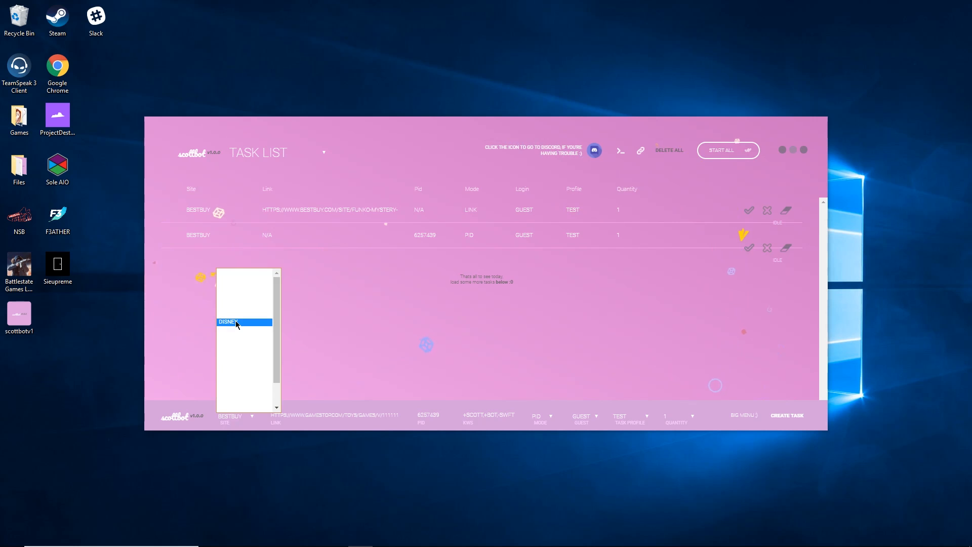
left_click(335, 312)
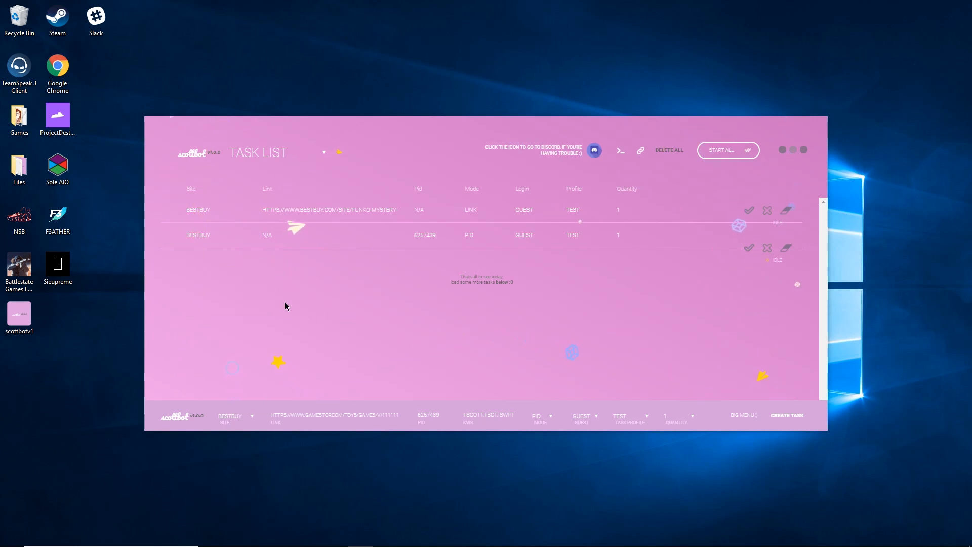
mouse_move(256, 542)
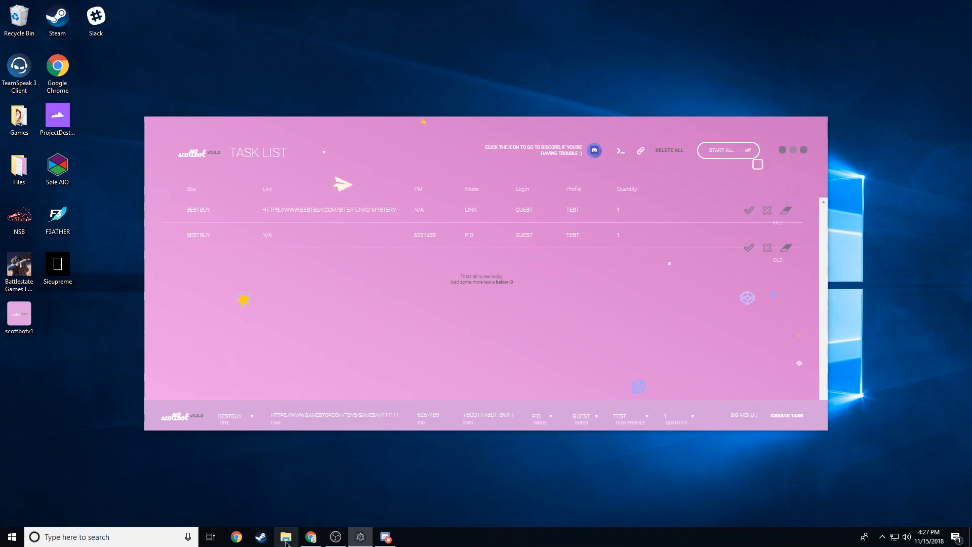
left_click(285, 536)
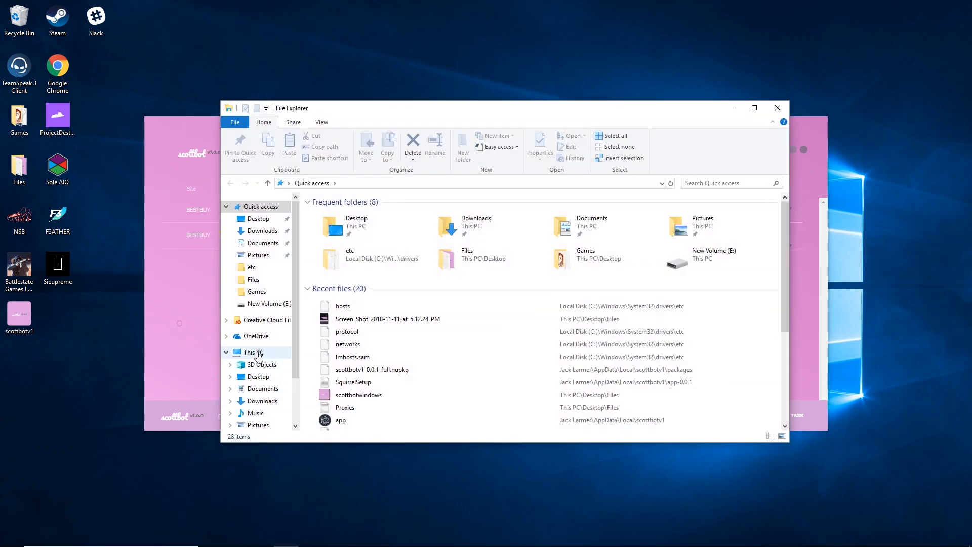
left_click(259, 351)
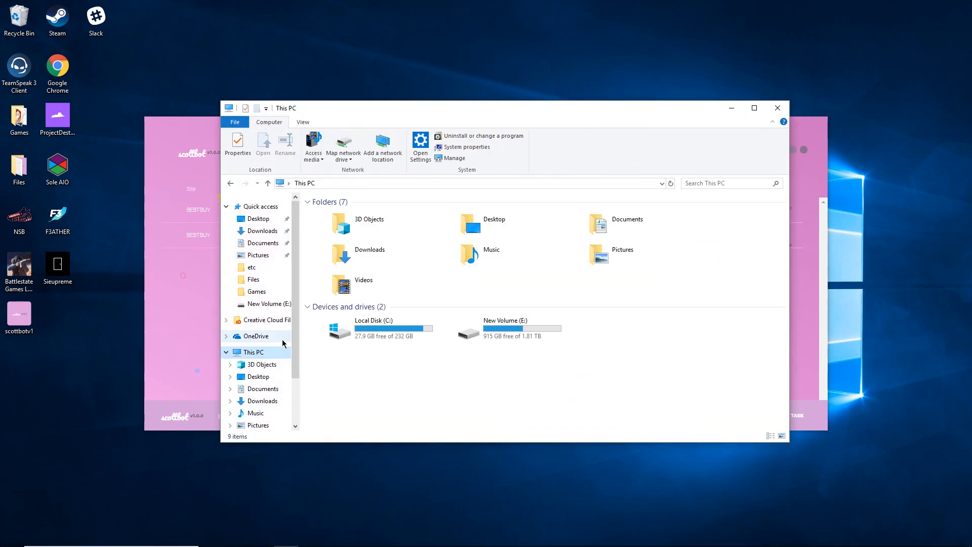
Navigate to C:\Windows\System32\drivers\etc and bring up actions for the hosts file.
double_click(372, 331)
double_click(369, 332)
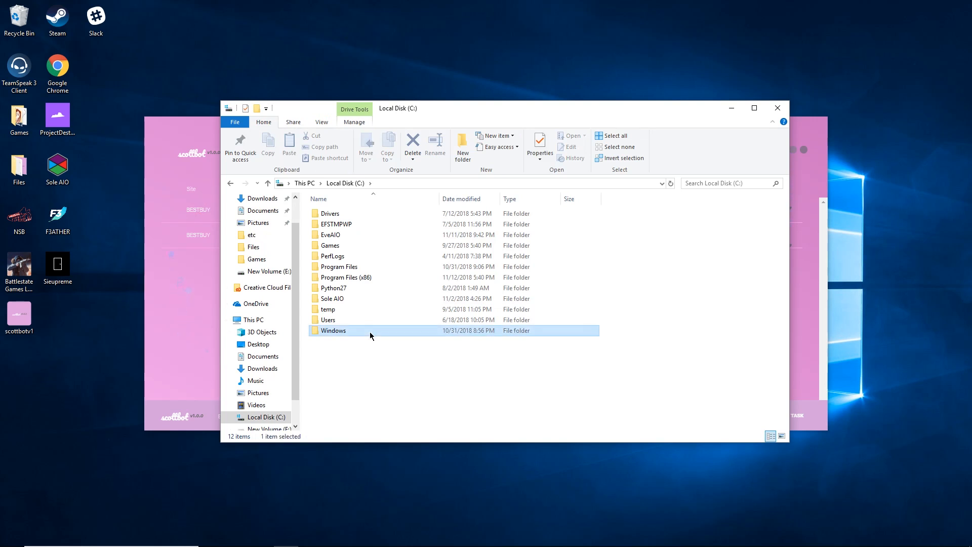
left_click(358, 267)
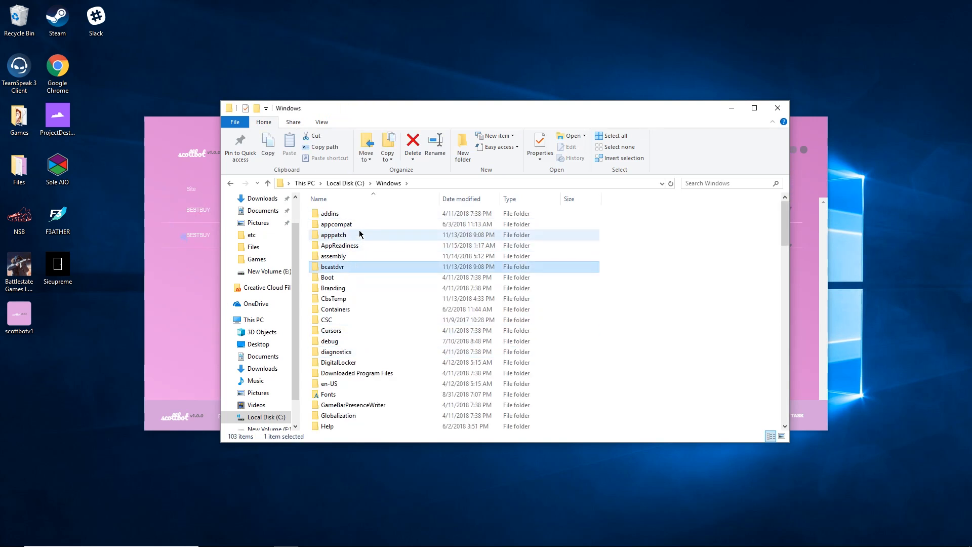
left_click(357, 224)
key("s")
key("s")
key("s")
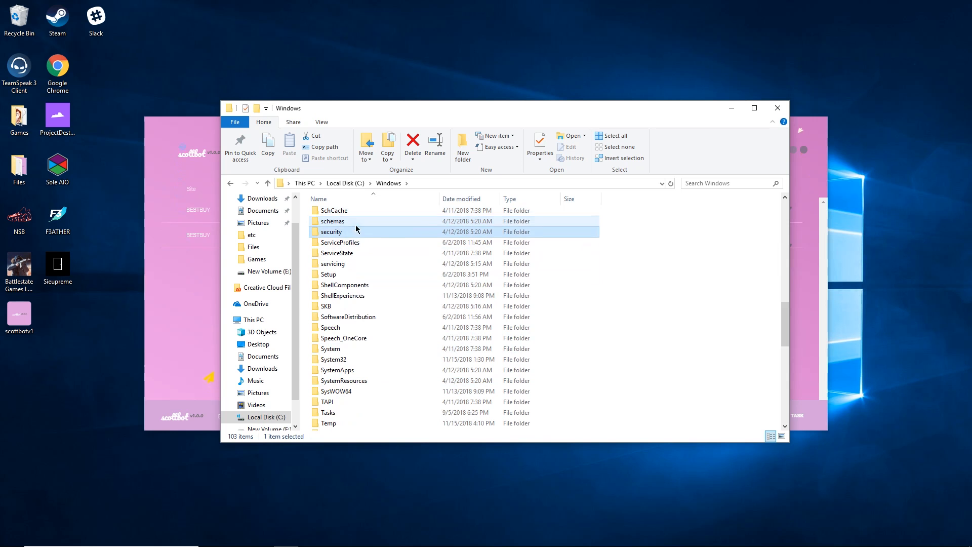
double_click(337, 361)
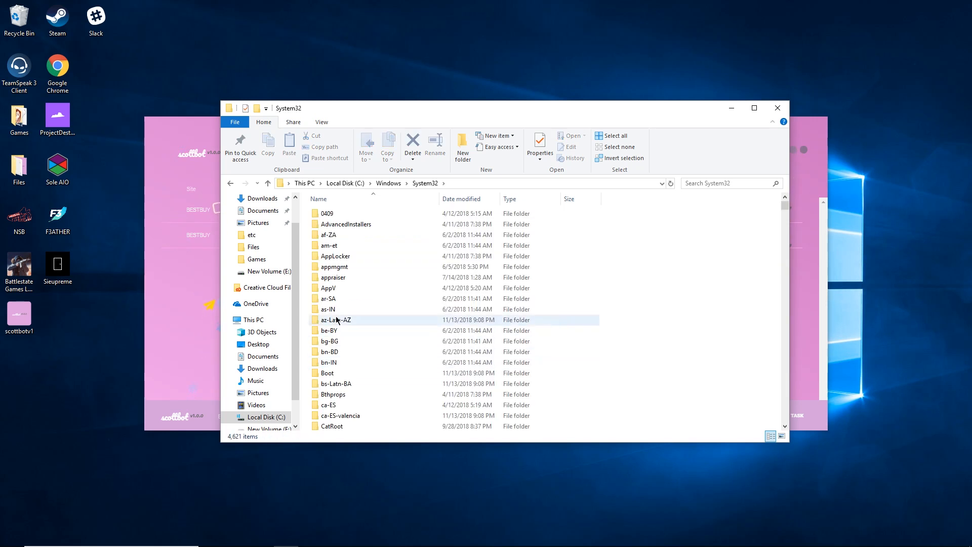
key("d")
key("d")
key("d")
key("d")
key("d")
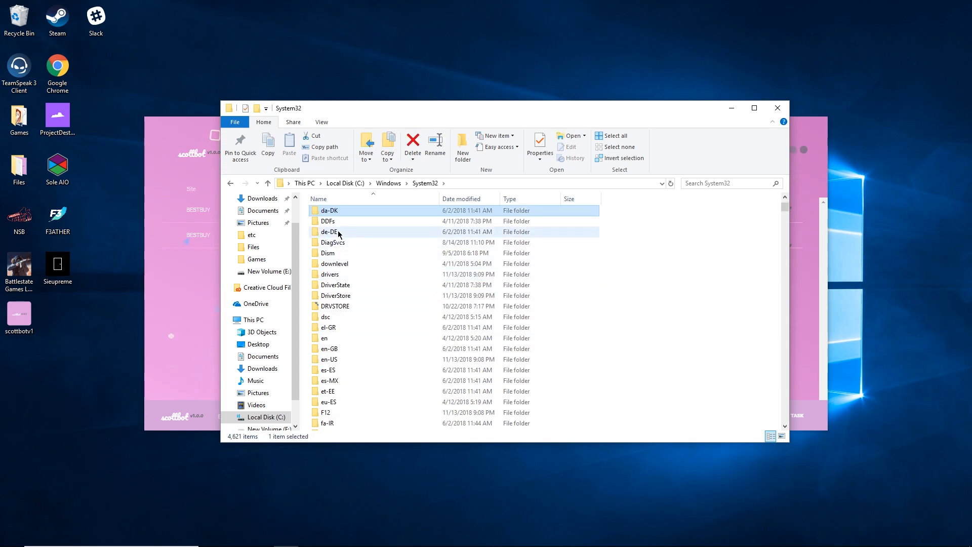
double_click(333, 276)
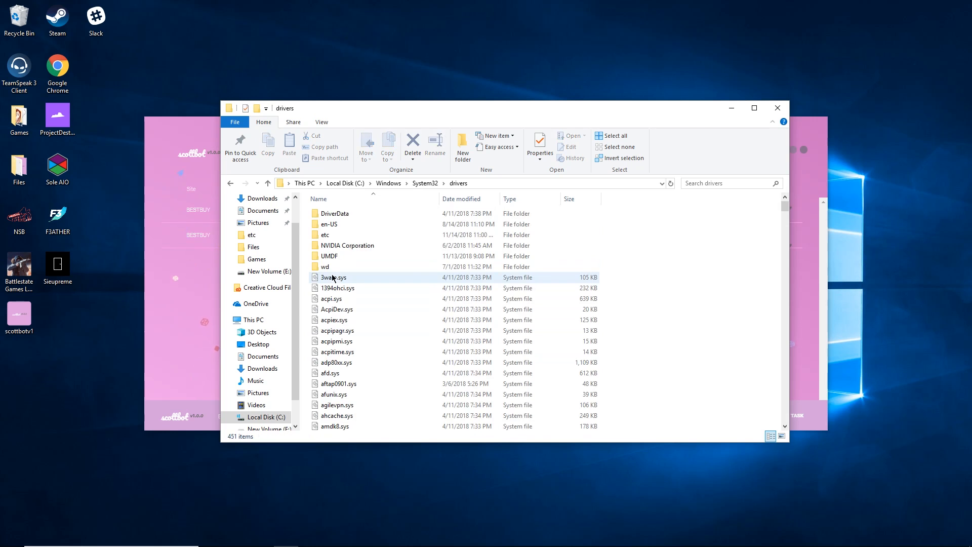
double_click(325, 238)
left_click(329, 215)
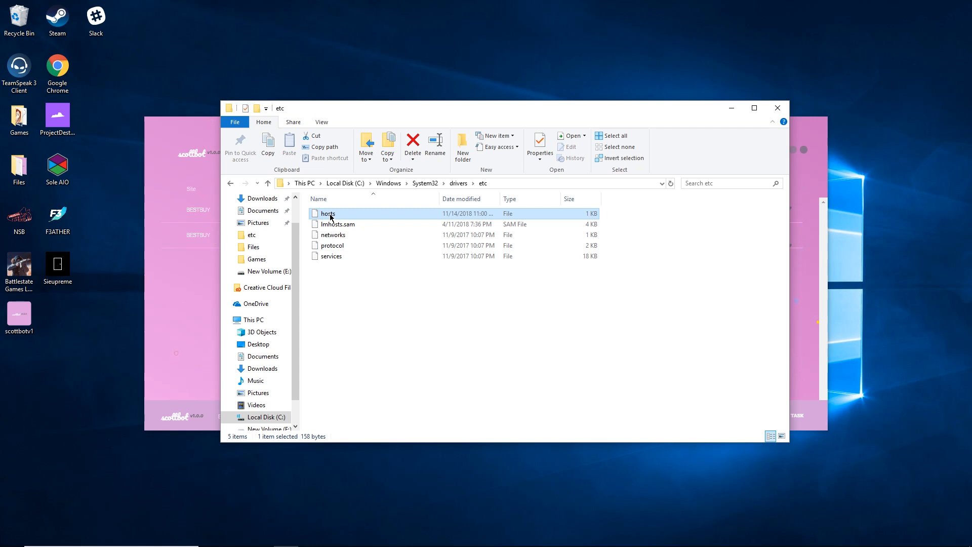
right_click(322, 217)
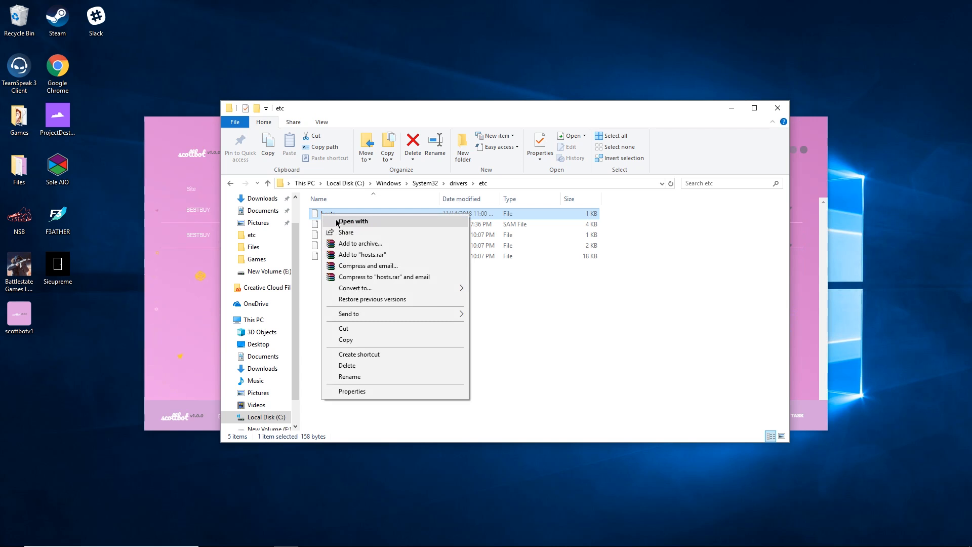
Open the hosts file in Notepad and inspect its entries.
left_click(343, 222)
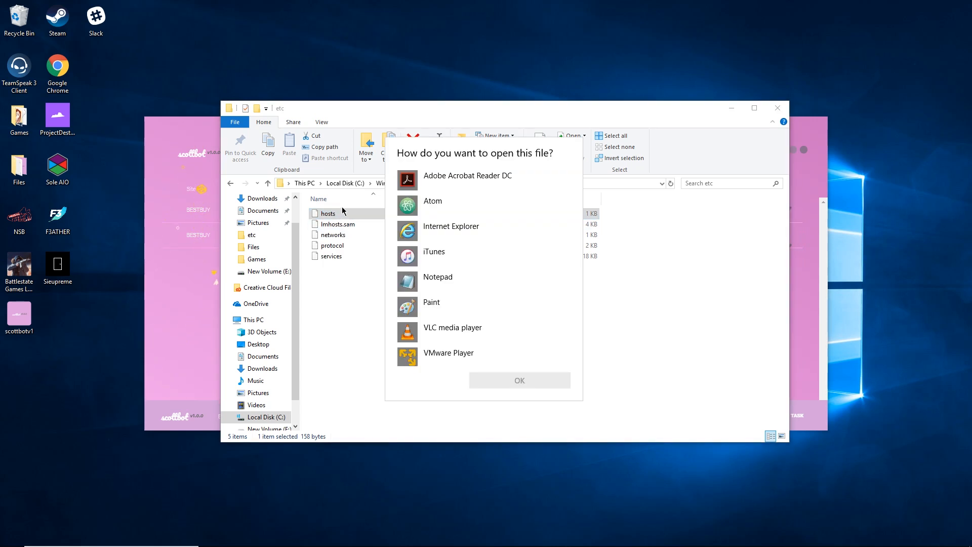
left_click(445, 280)
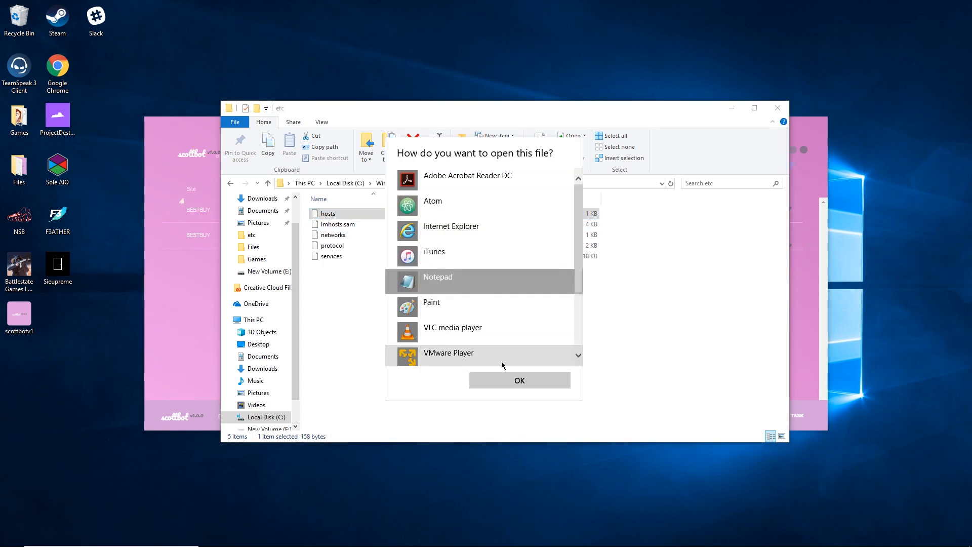
left_click(511, 382)
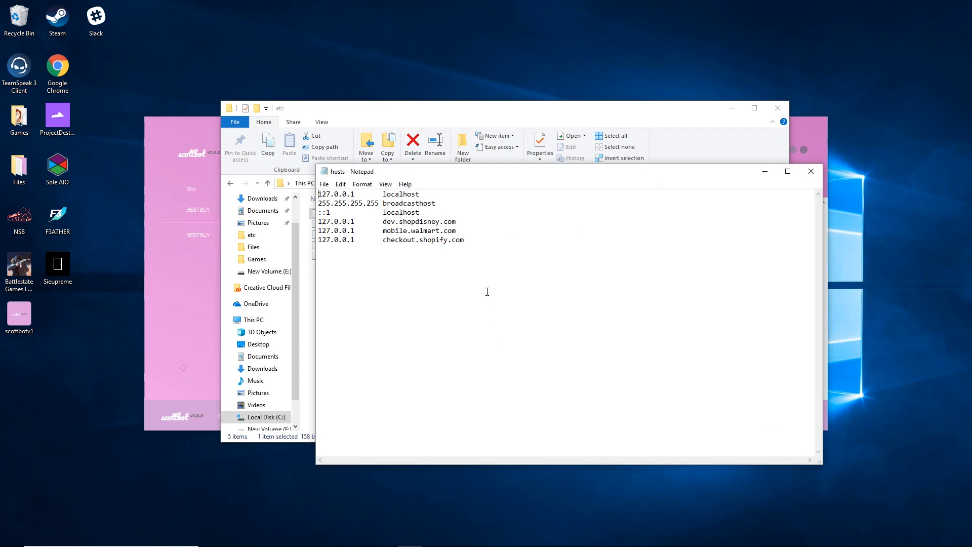
left_click(382, 268)
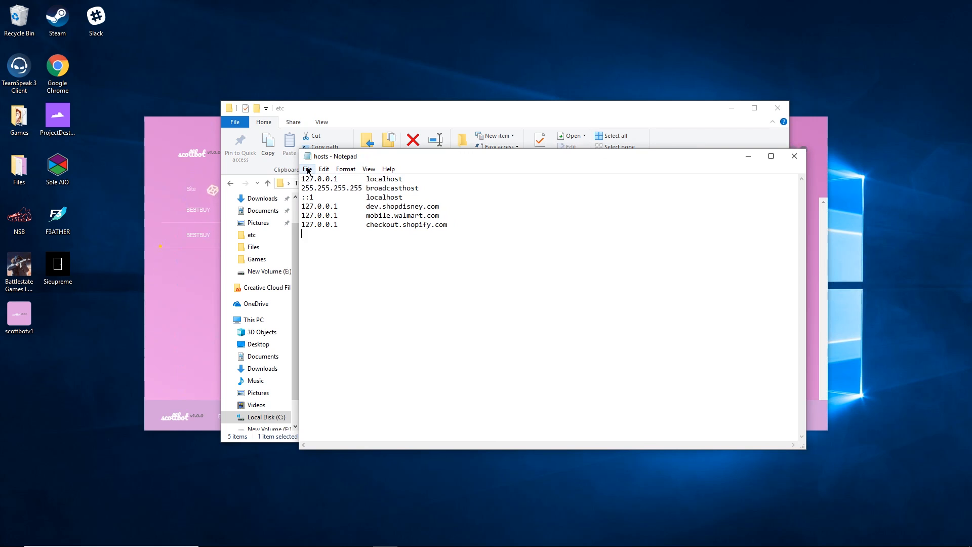
Close the hosts file in Notepad without saving.
left_click(307, 170)
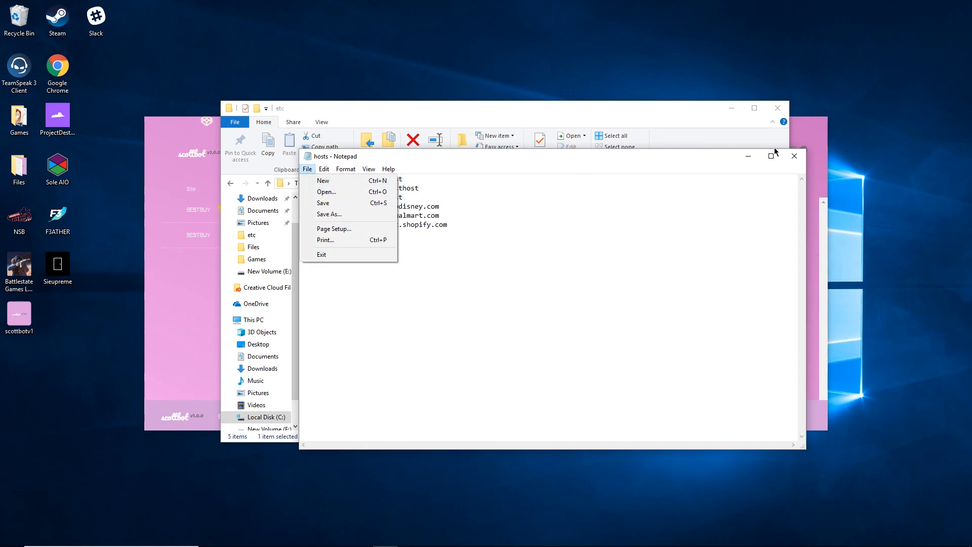
left_click(794, 156)
left_click(501, 284)
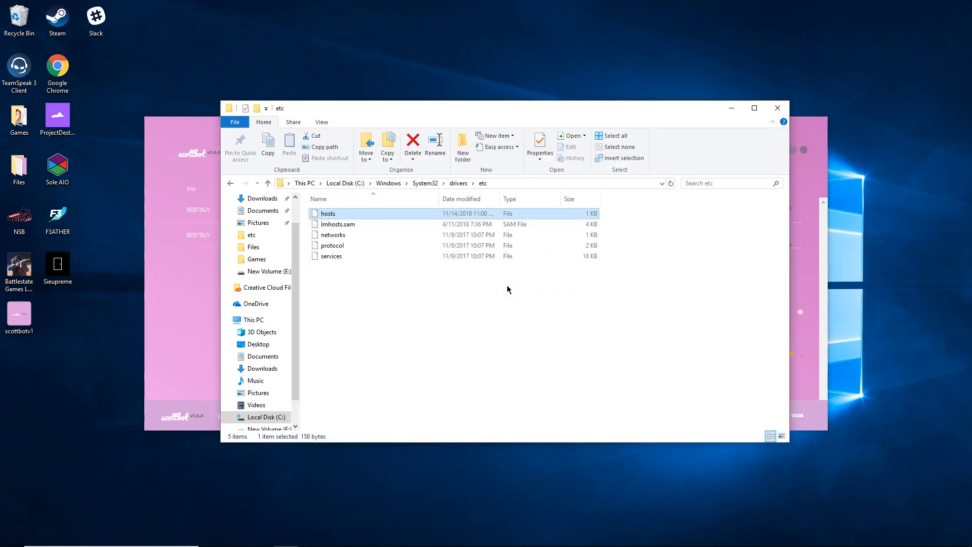
left_click(776, 108)
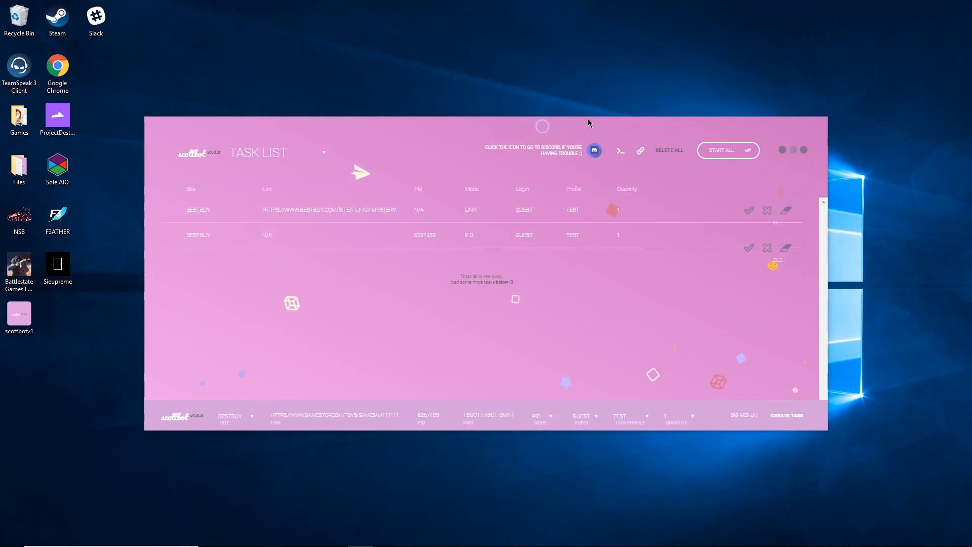
left_click(249, 158)
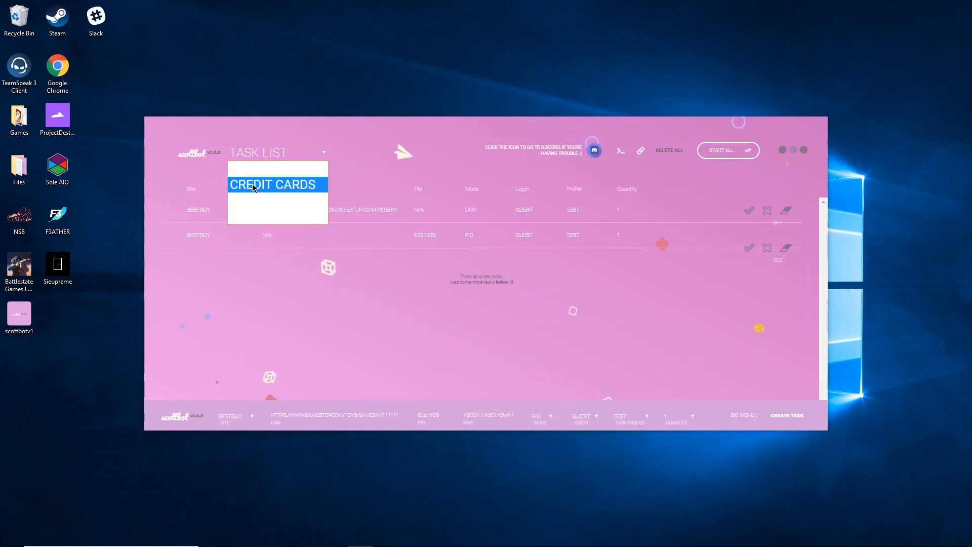
left_click(263, 215)
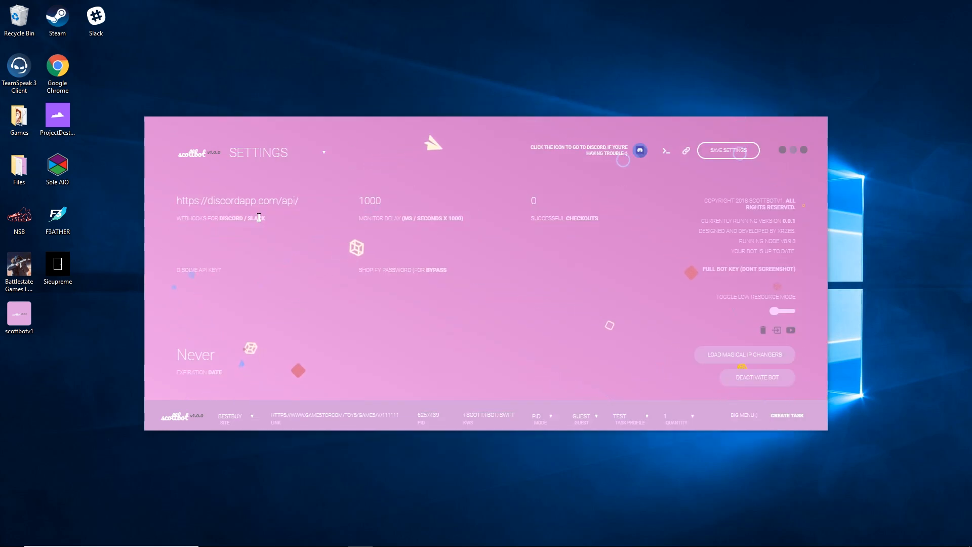
left_click(777, 330)
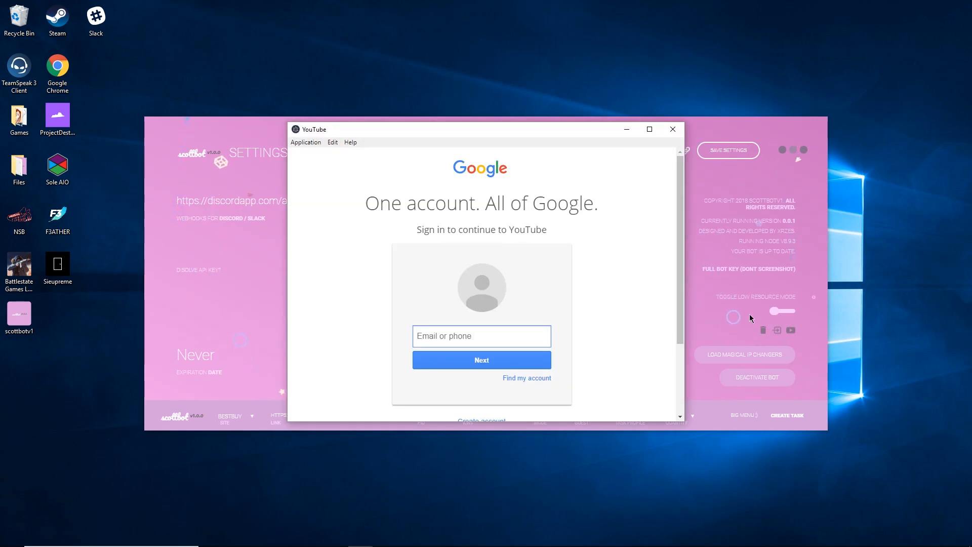
scroll(459, 299, "down", 3)
scroll(460, 300, "up", 3)
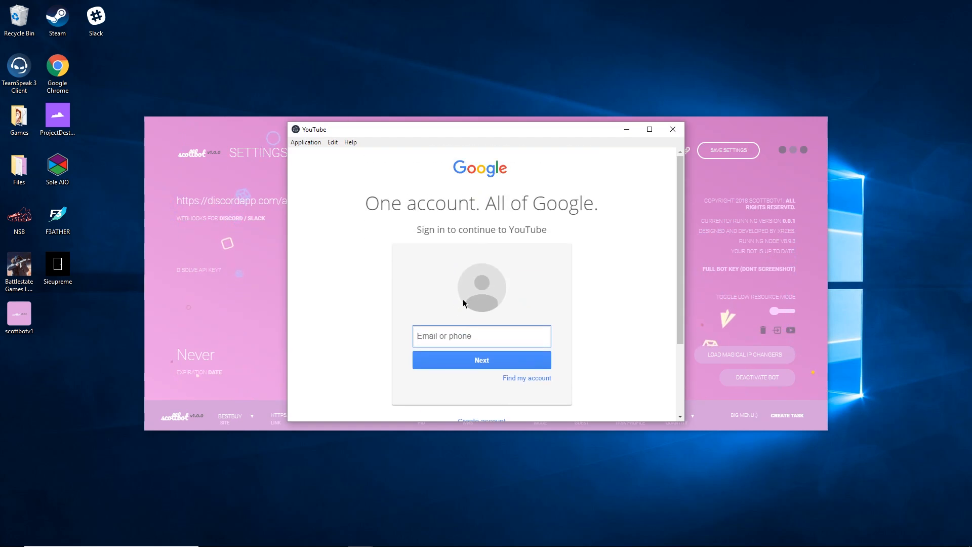
left_click_drag(471, 205, 522, 206)
left_click(554, 208)
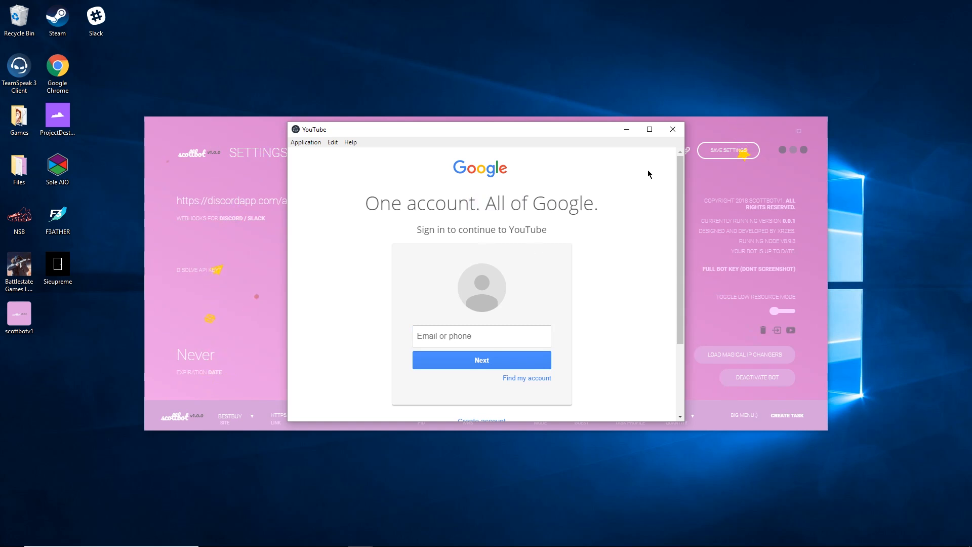
left_click(673, 130)
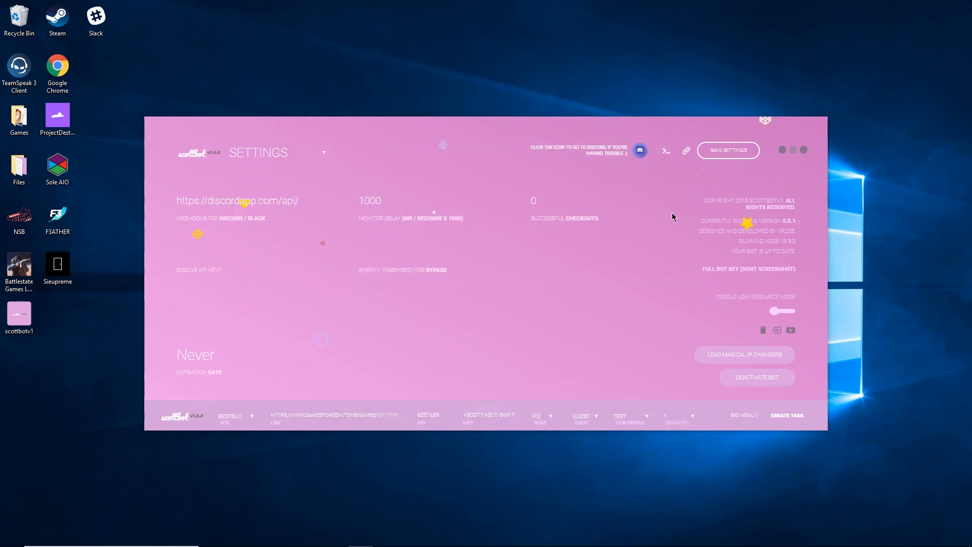
left_click(791, 332)
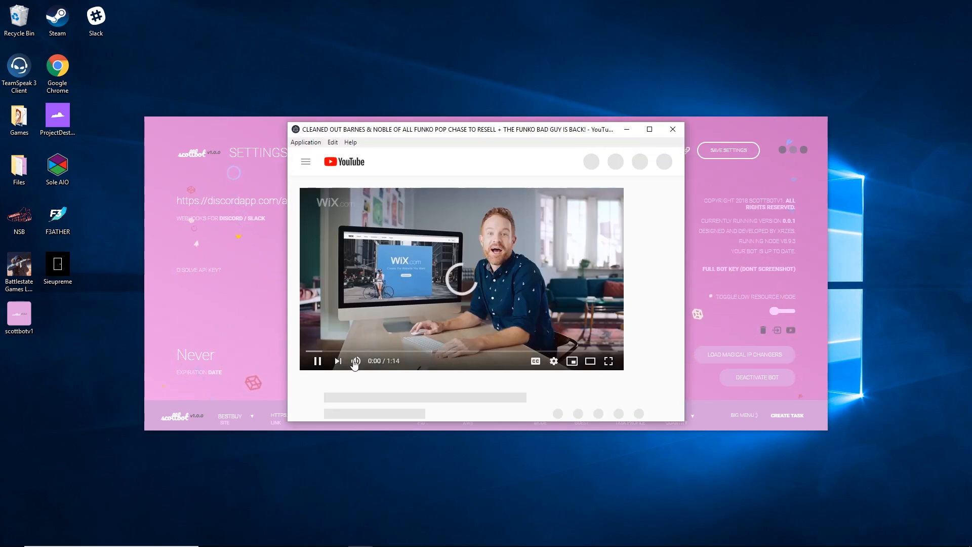
left_click_drag(408, 361, 394, 362)
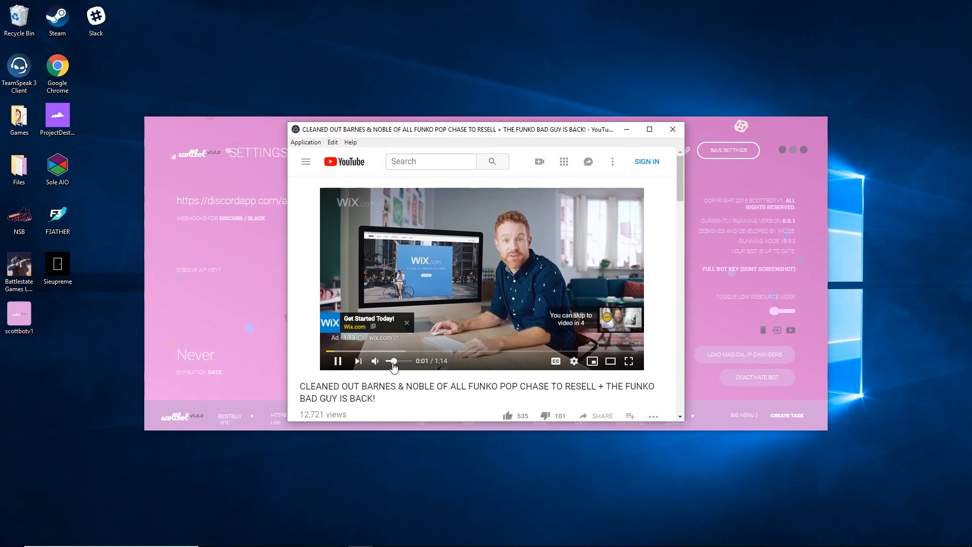
left_click(609, 321)
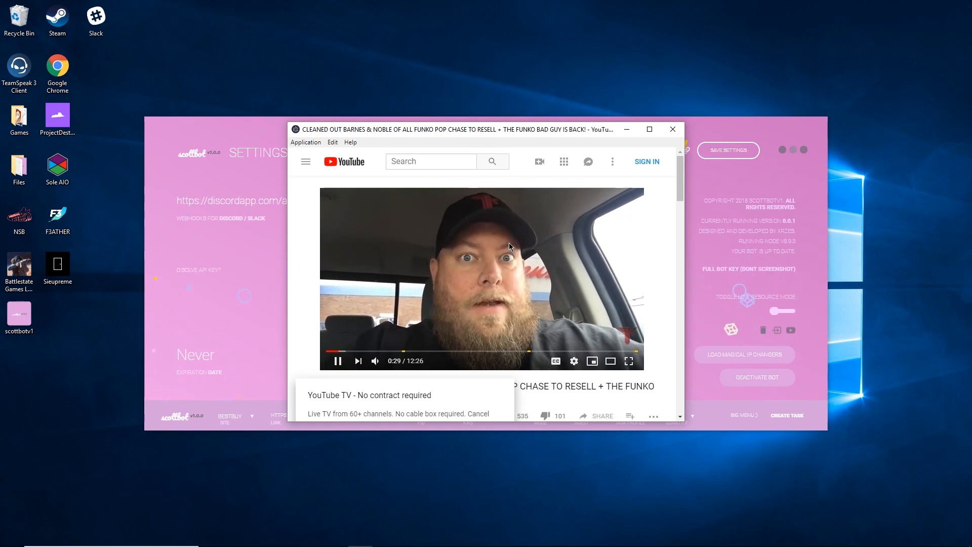
left_click(679, 133)
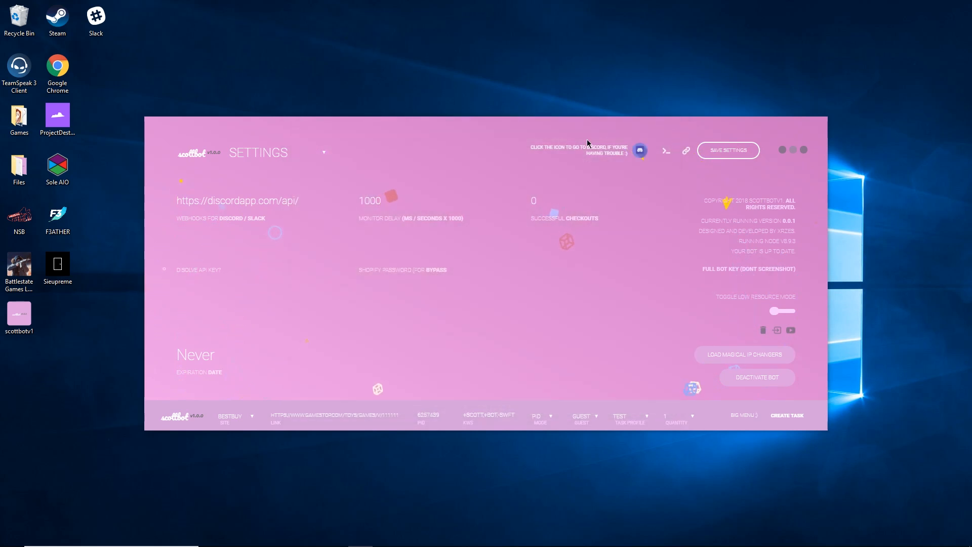
Find the Blends store and select size 8.5 of the PUMA RS-X Toys Black.
left_click(255, 154)
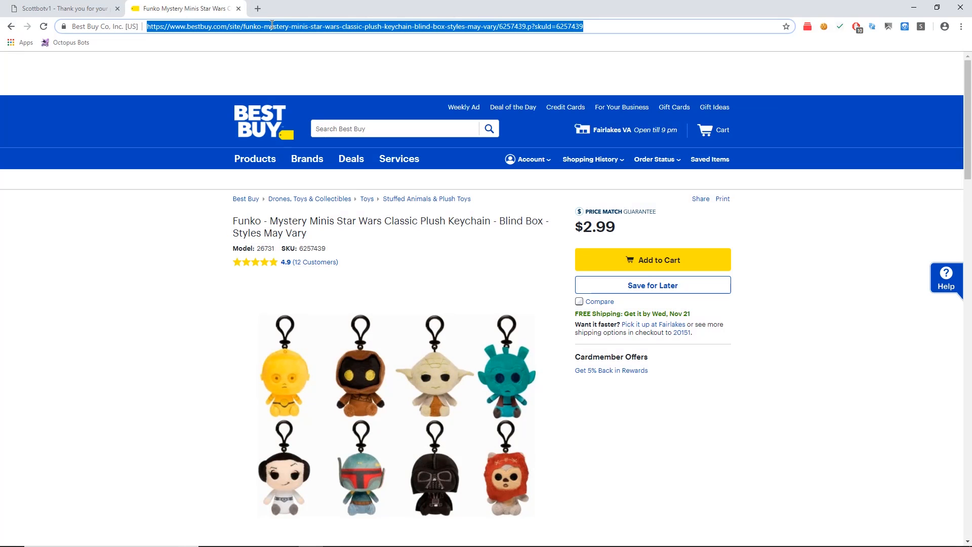
type("ble")
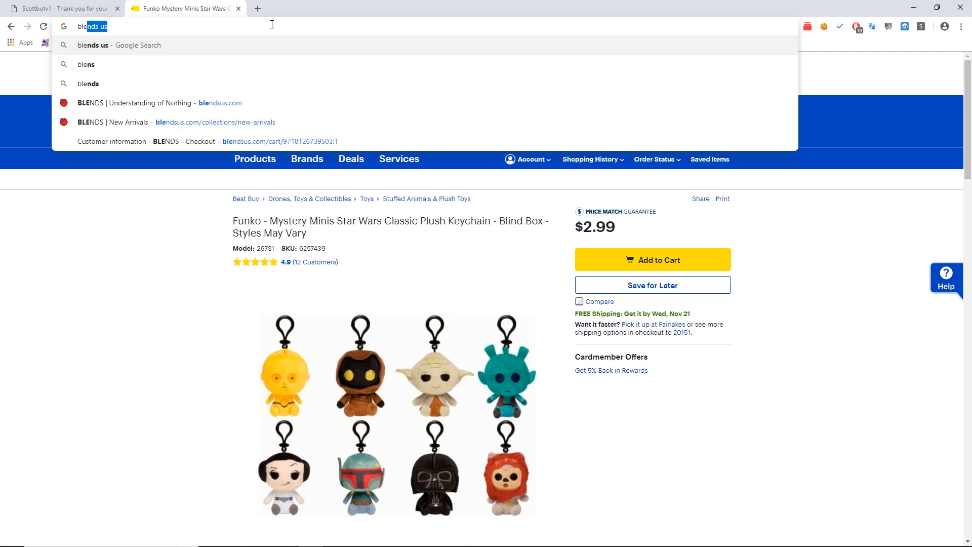
key("Return")
left_click(126, 148)
left_click(314, 152)
left_click(695, 295)
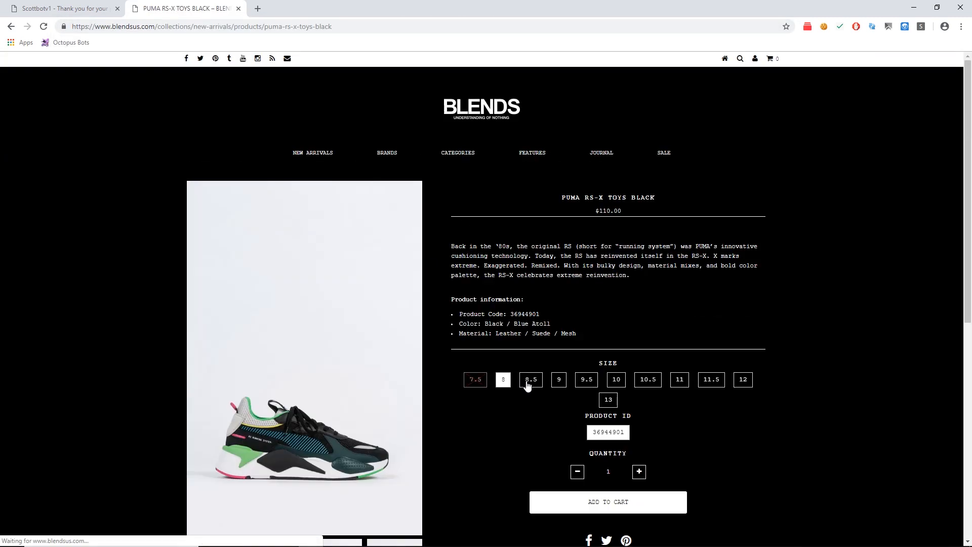
left_click(531, 384)
Turn the address into a cart/<variant>:1 link, load checkout, then close that tab.
left_click_drag(411, 27, 372, 30)
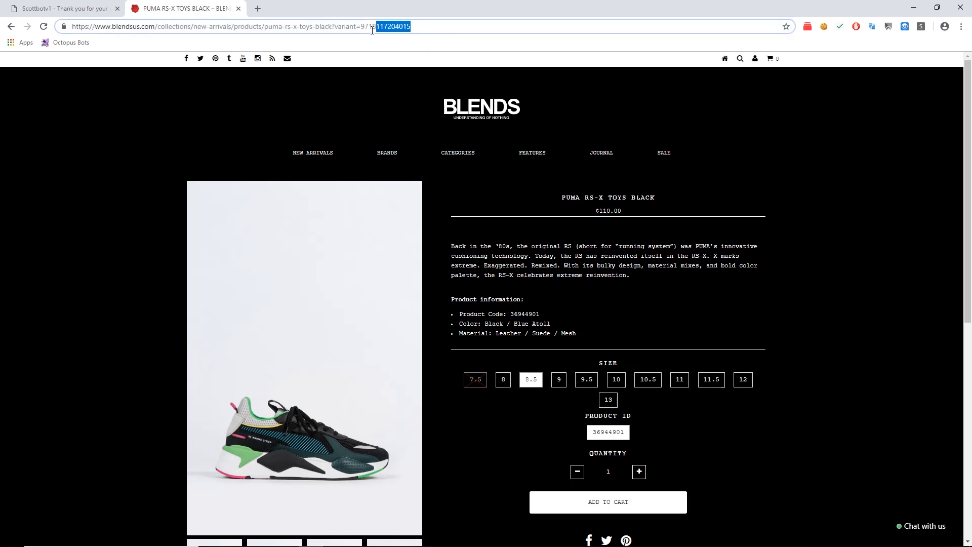
left_click_drag(457, 28, 161, 27)
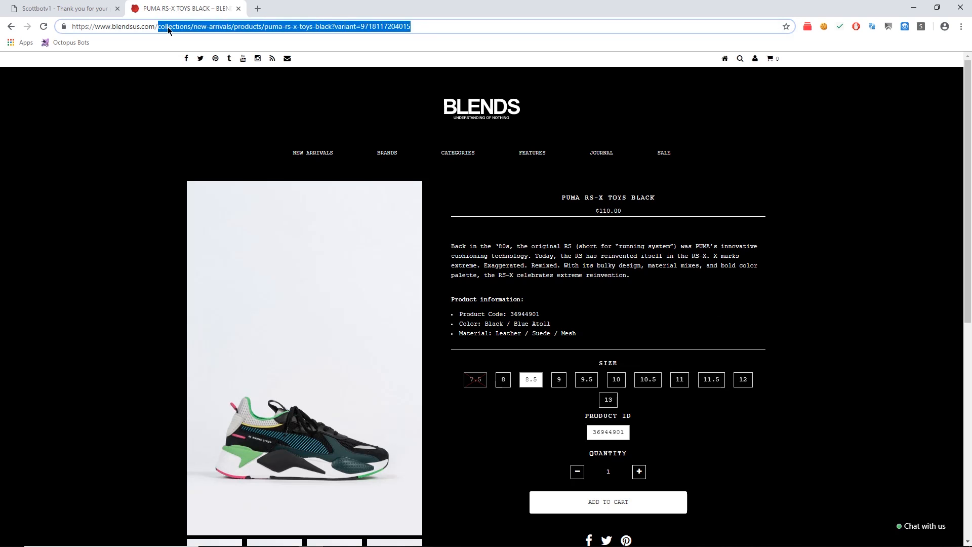
type("cart")
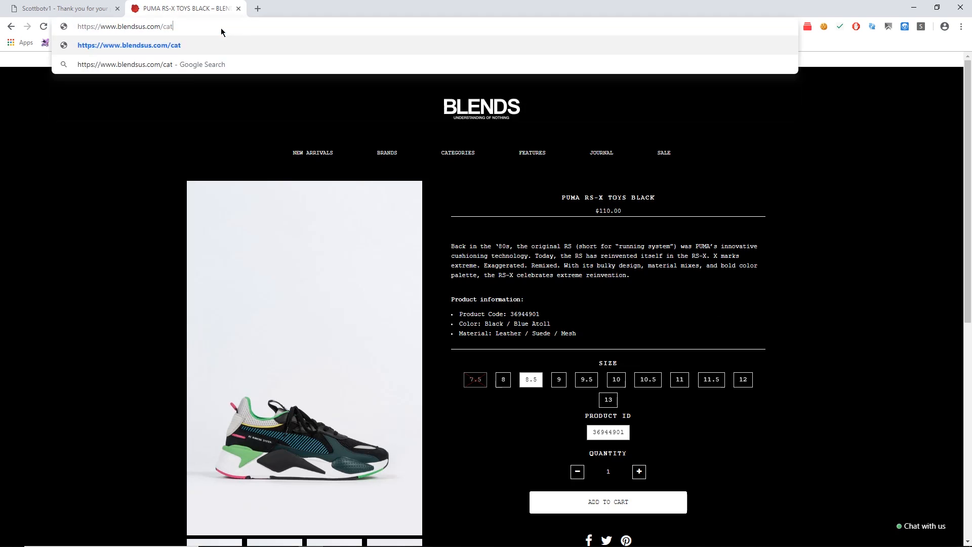
type("/")
key("ctrl+v")
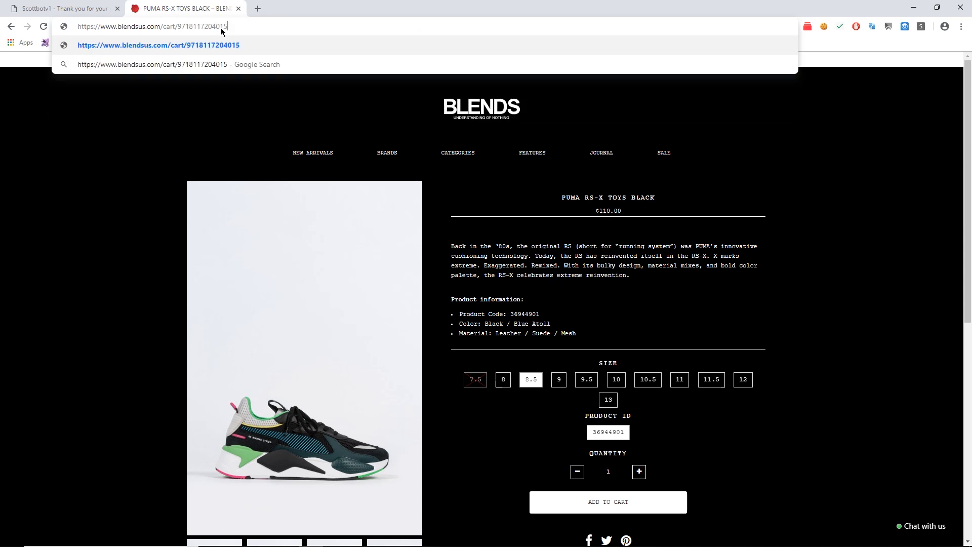
type(":1")
key("ctrl+a")
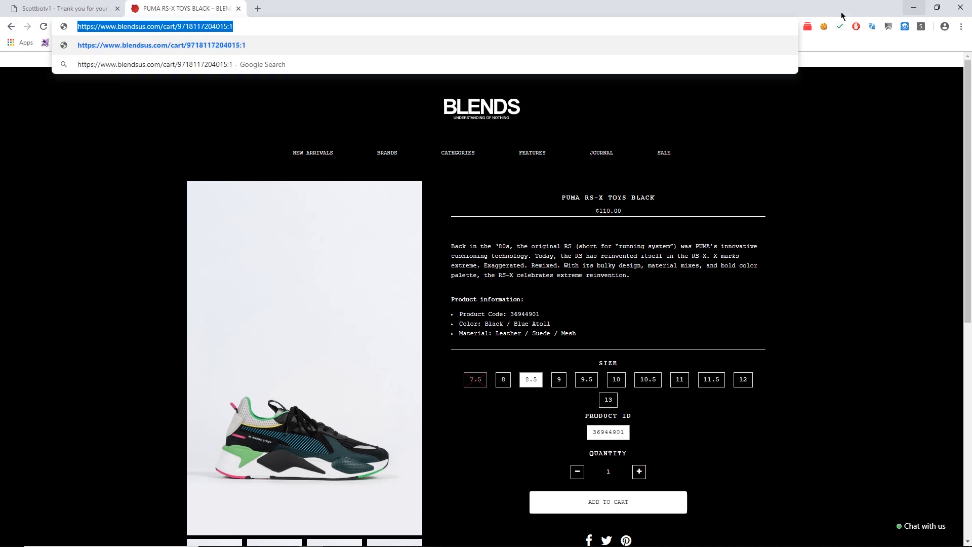
left_click(264, 26)
key("Return")
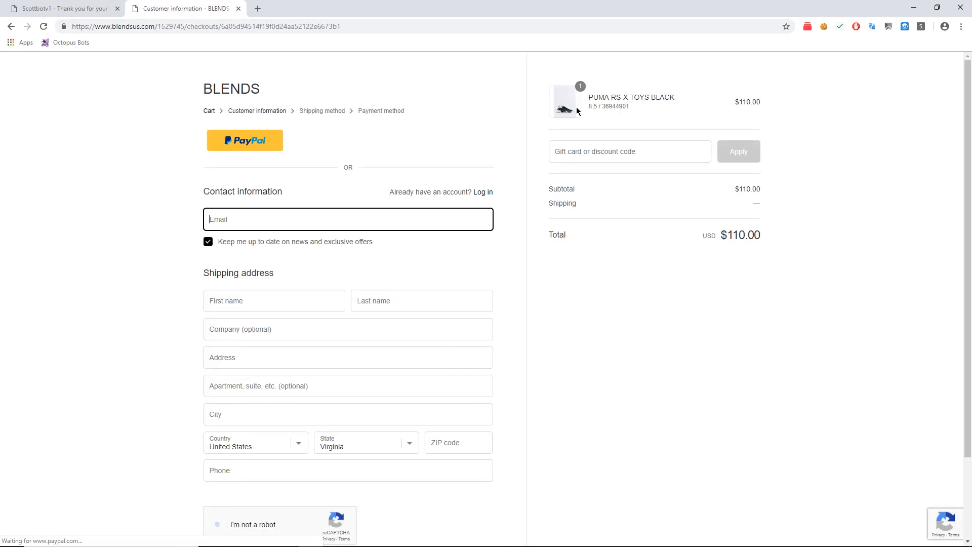
left_click(238, 10)
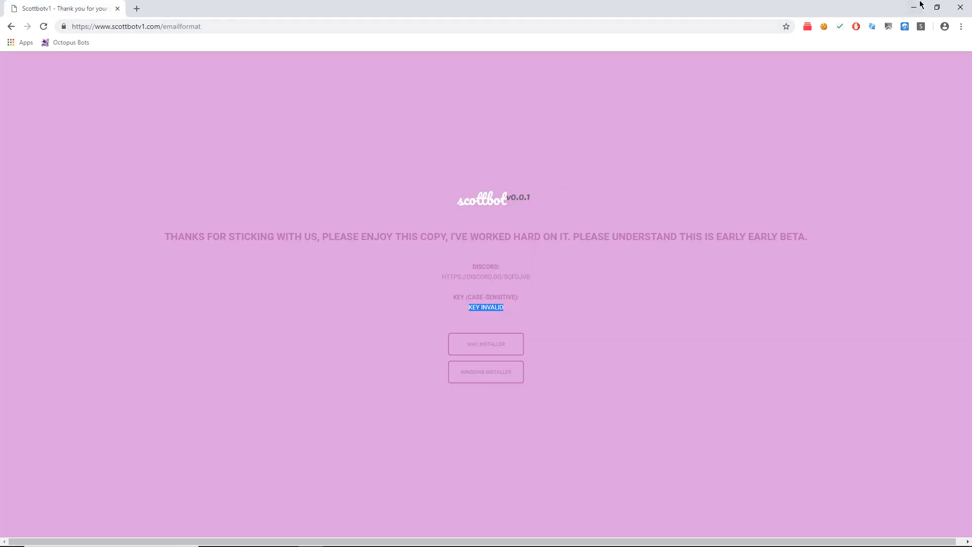
left_click(912, 5)
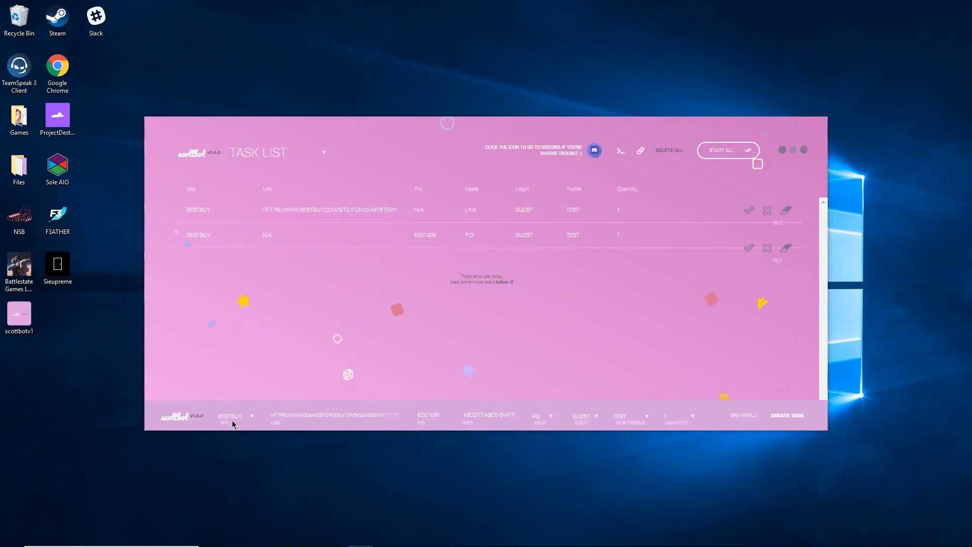
Create a CUSTOM-SHOPIFY task with PID 69696969 in LINK mode, start it, and dismiss the captcha.
left_click(235, 422)
left_click(238, 307)
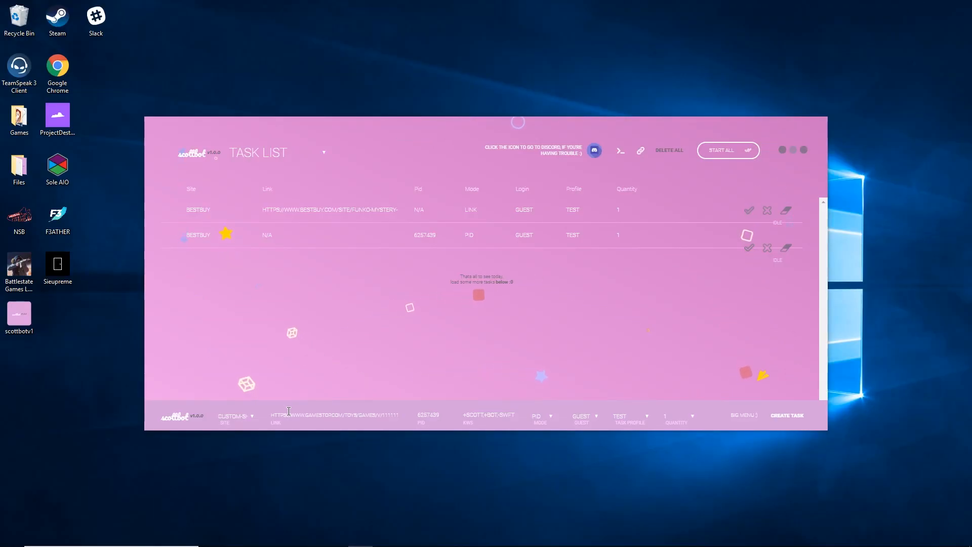
double_click(445, 415)
type("69696969")
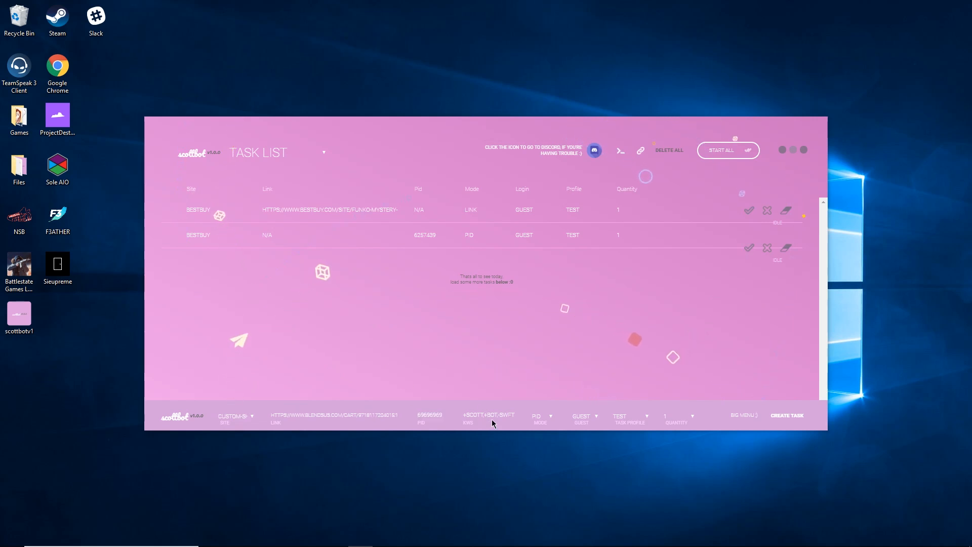
left_click(539, 416)
left_click(541, 428)
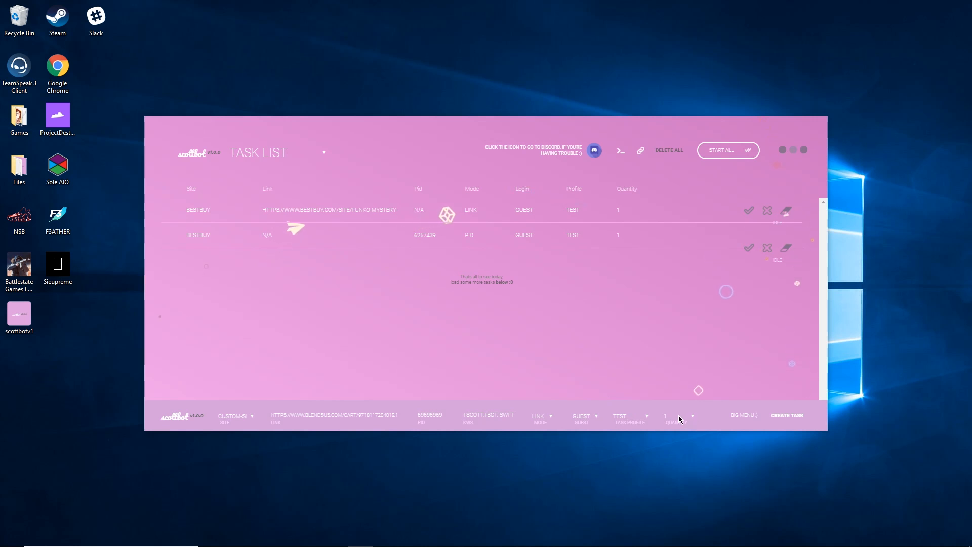
left_click(787, 415)
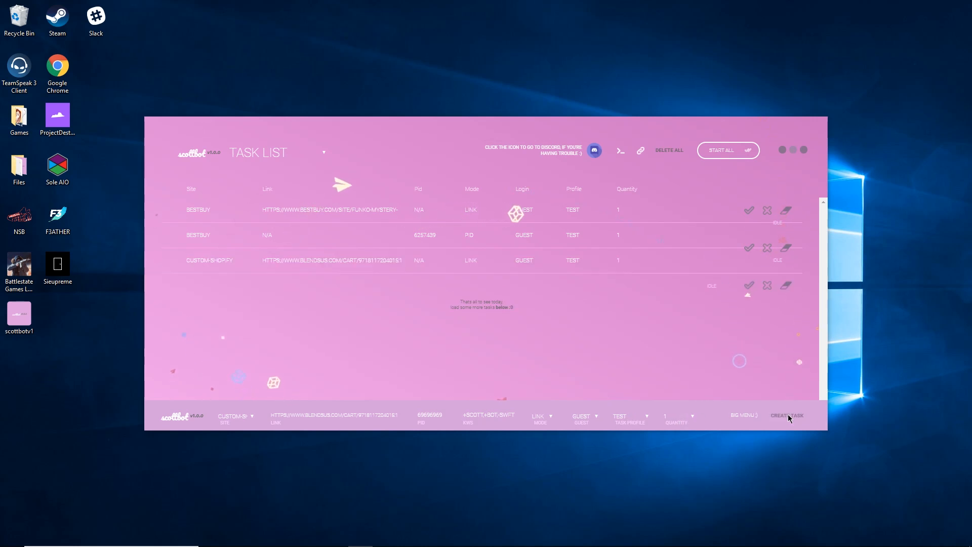
left_click(748, 286)
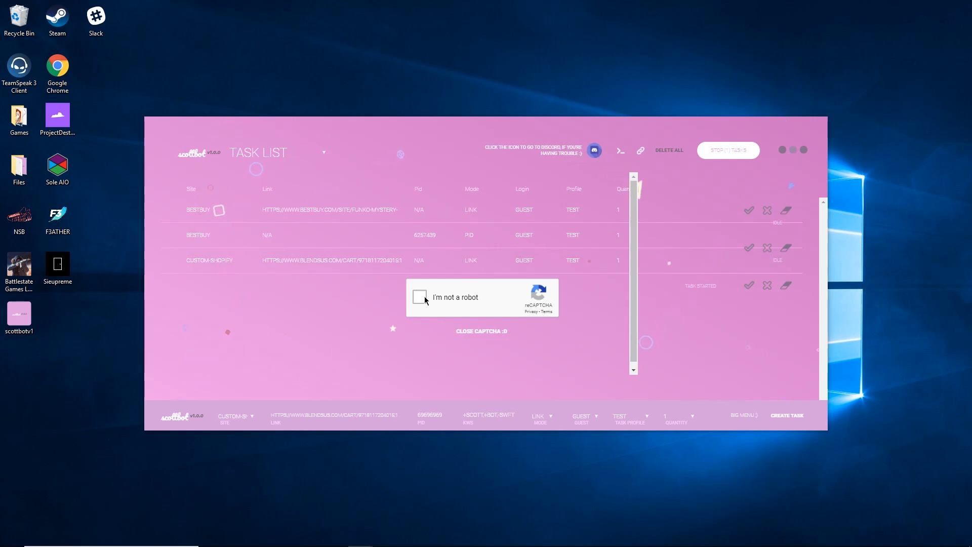
left_click(475, 332)
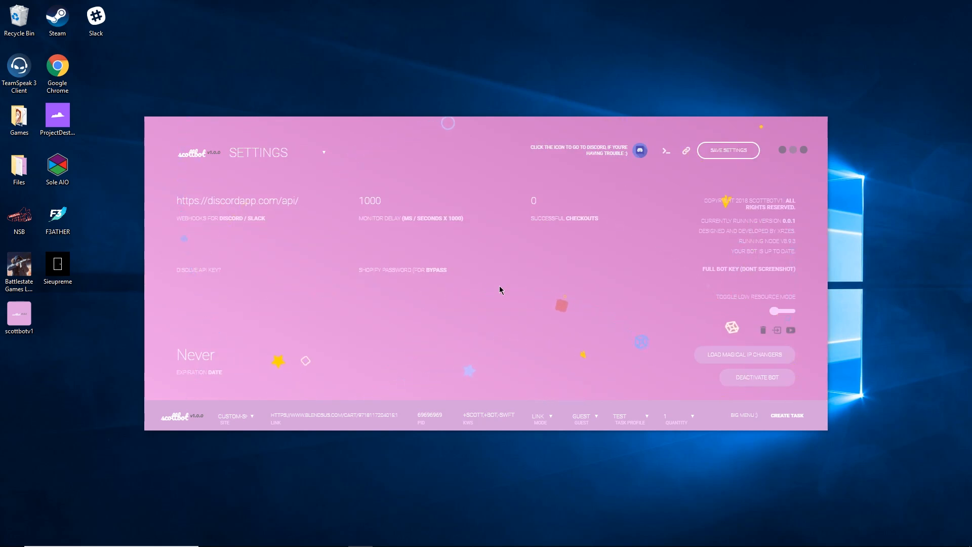
Open the IP changers file picker and cancel without loading a file.
left_click(728, 356)
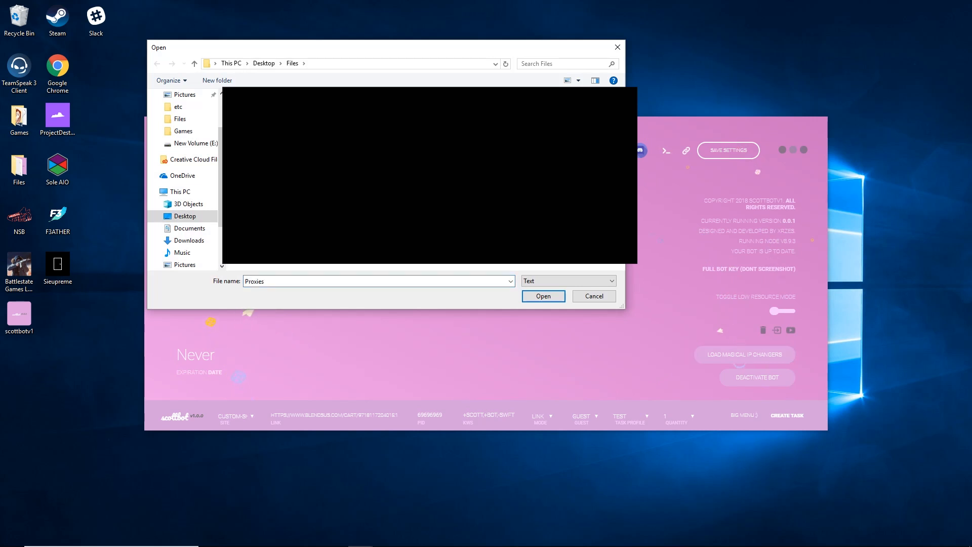
left_click(618, 49)
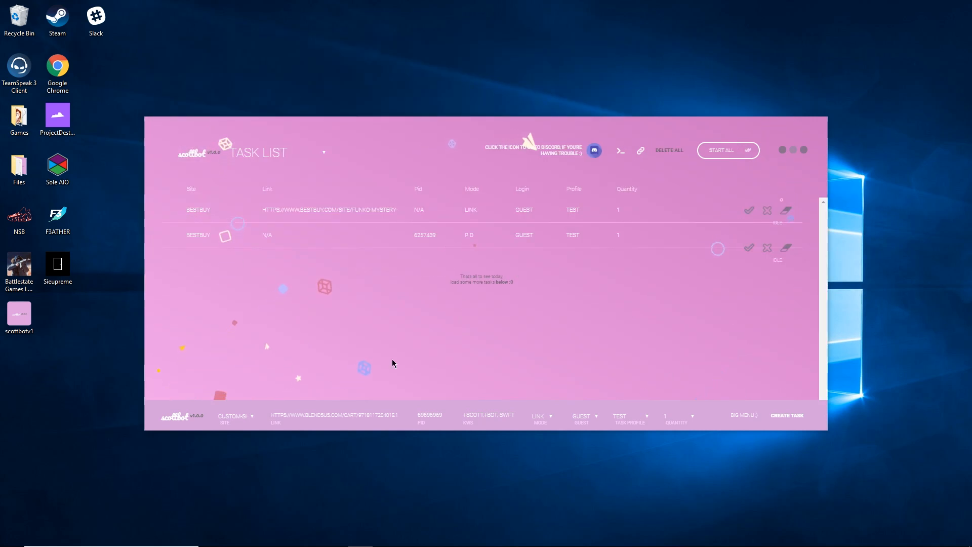